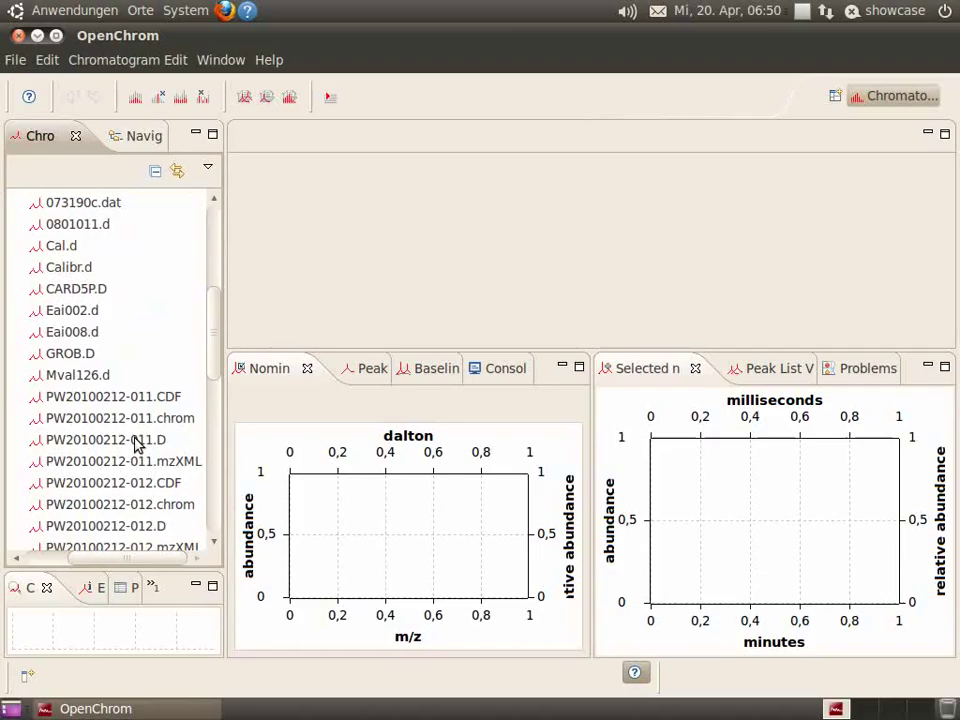
Select PW20100212-011.D in the chromatogram file list to preview it.
left_click(135, 441)
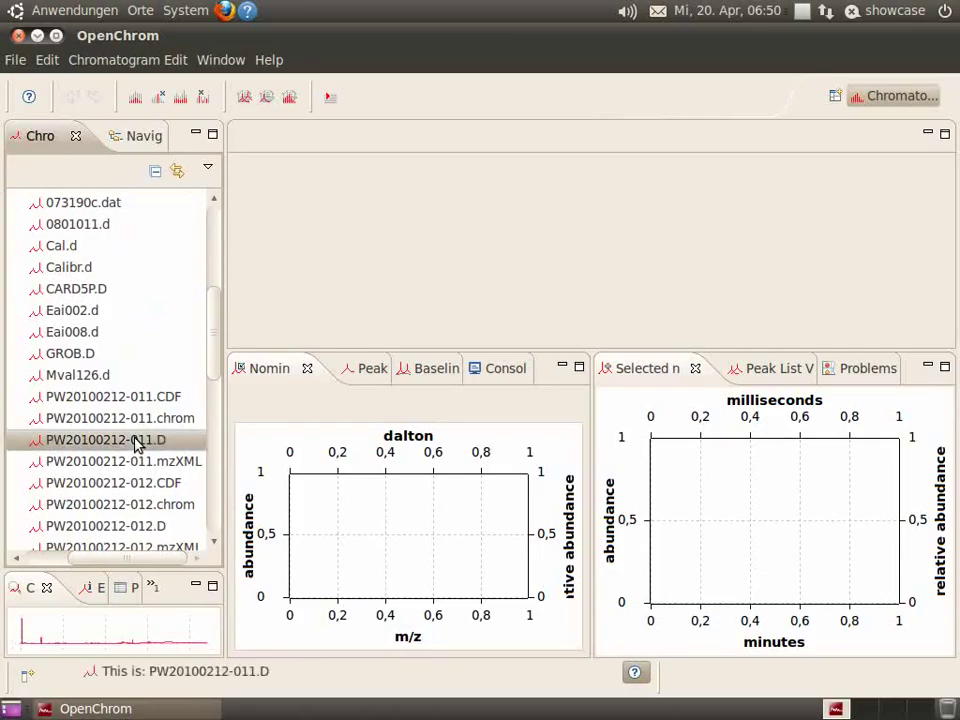
Open PW20100212-011.D, zoom to 6.8–9.8 min, and show the 8.2 min peak's spectrum.
double_click(137, 444)
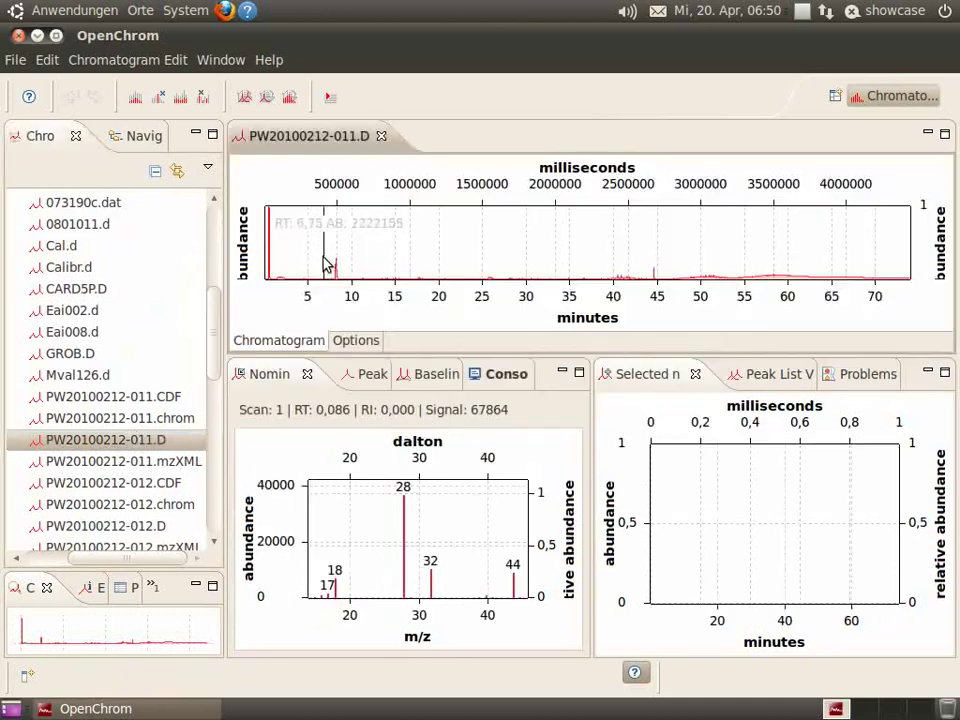
left_click_drag(318, 255, 362, 290)
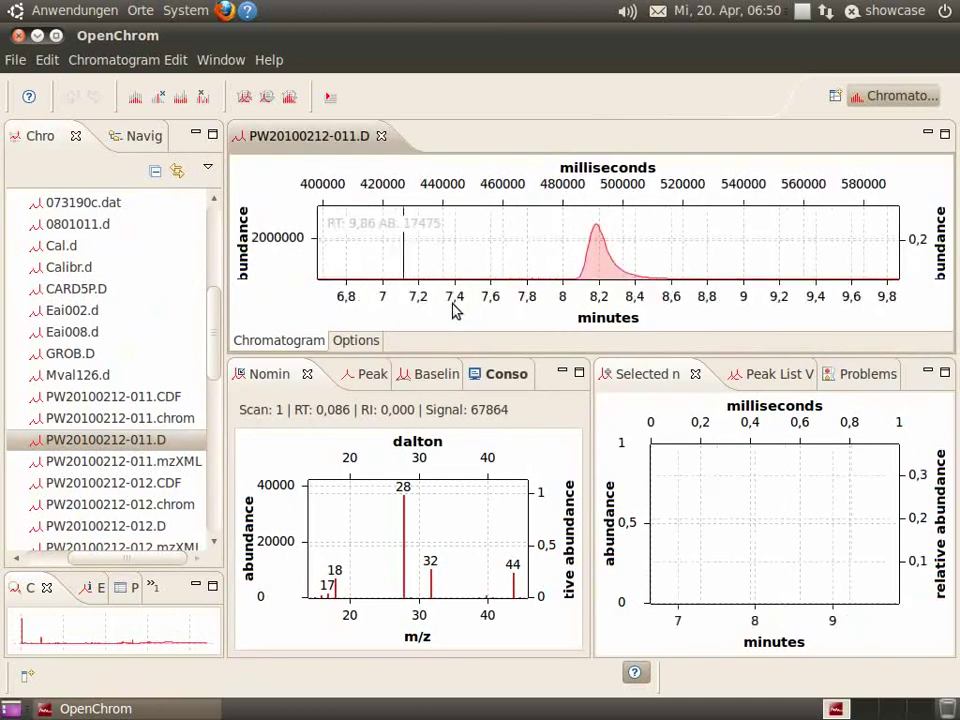
left_click(598, 219)
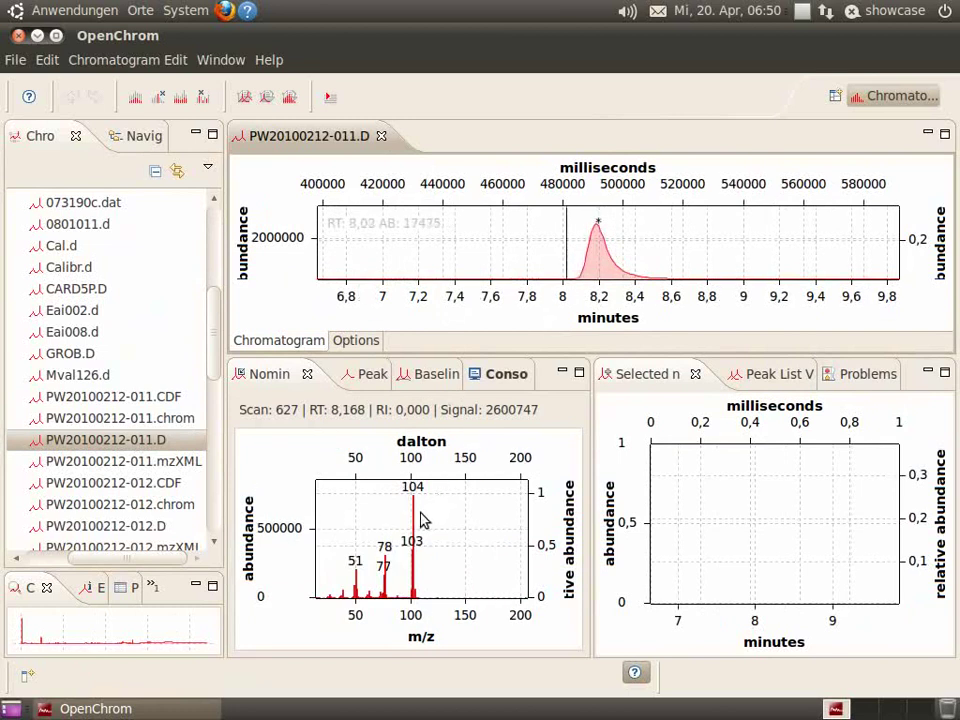
Zoom the spectrum around m/z 103/104 and plot the m/z 104 ion chromatogram.
left_click_drag(395, 490, 428, 615)
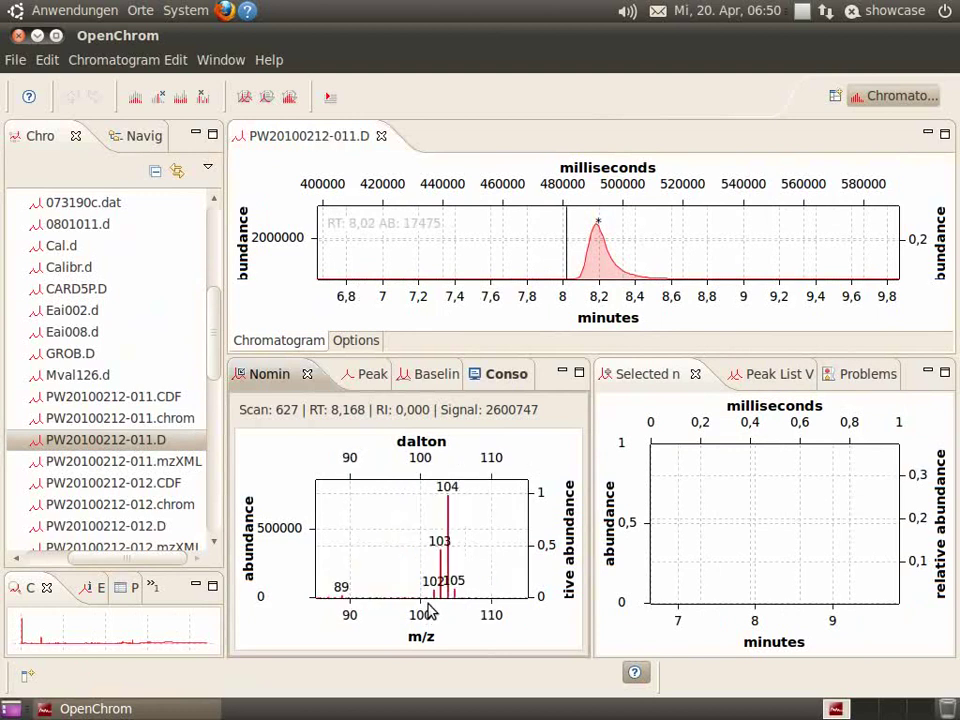
left_click(450, 520)
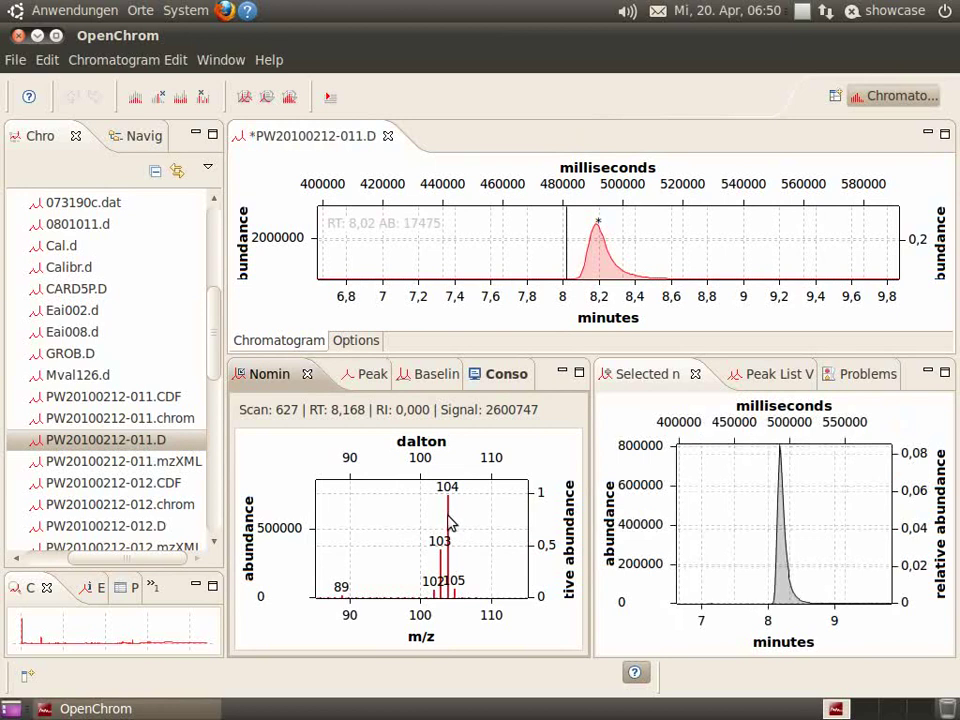
right_click(813, 502)
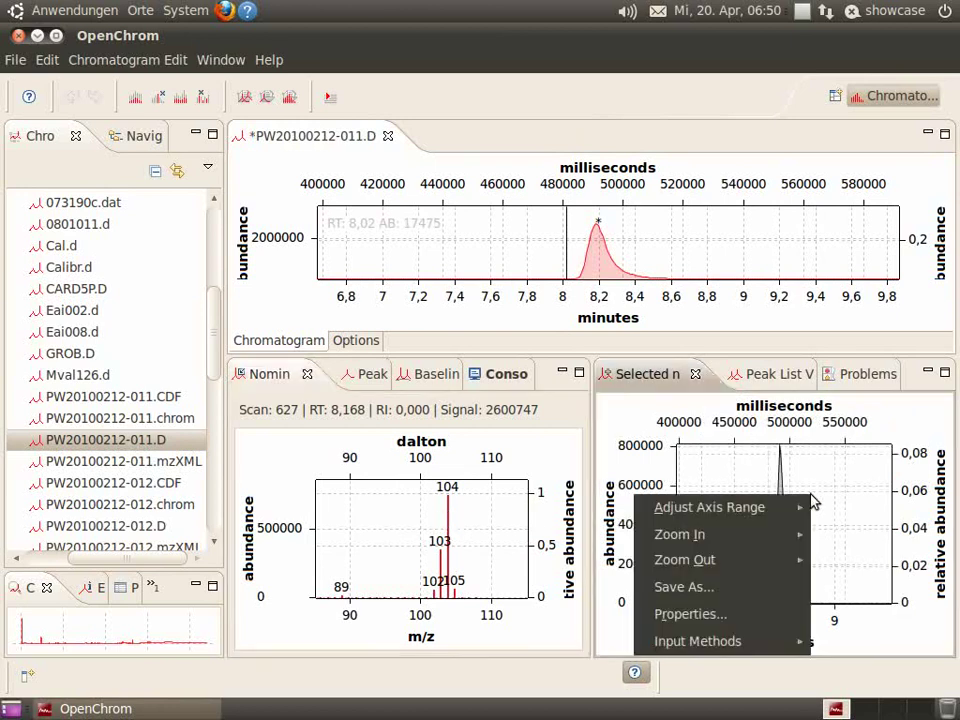
Enable Show legend in the ion chart's properties so it reads 'm/z: 104'.
left_click(757, 615)
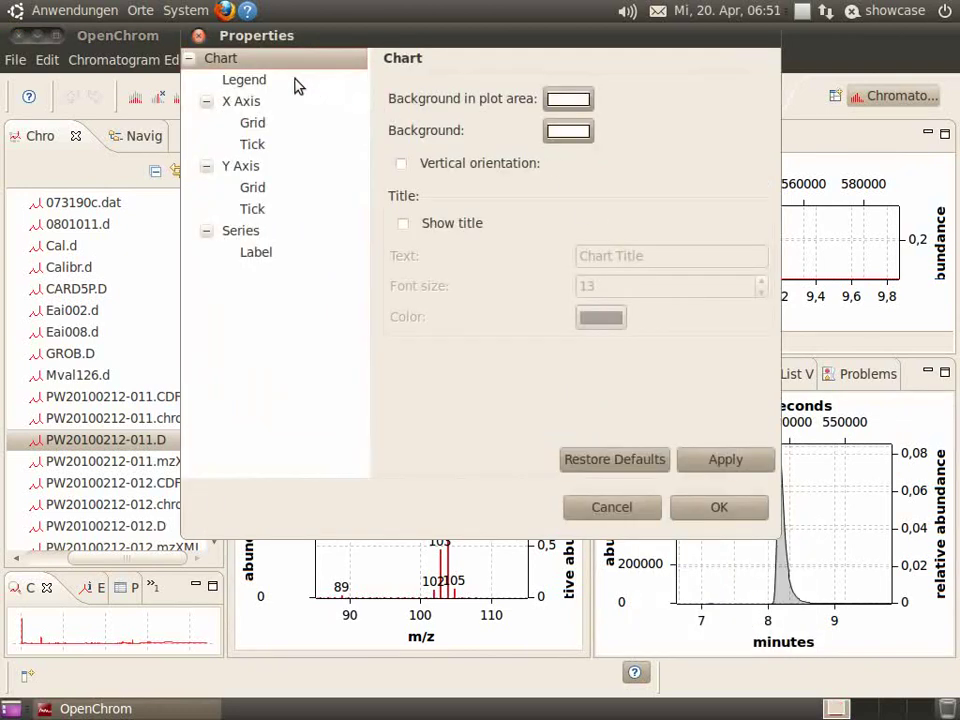
left_click(261, 79)
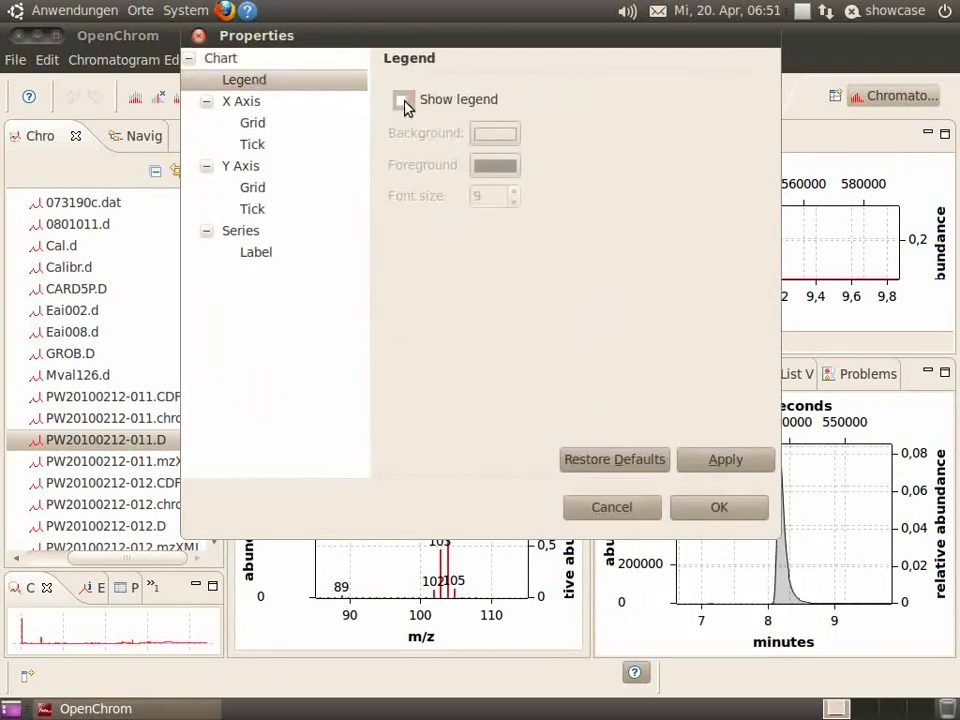
left_click(403, 102)
left_click(729, 462)
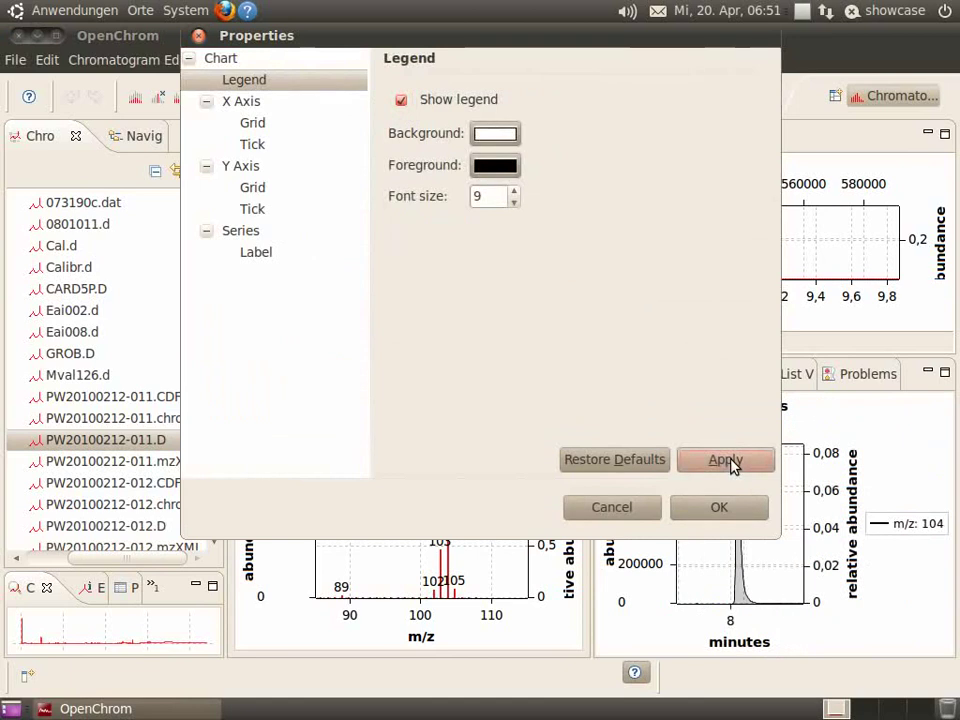
left_click(746, 514)
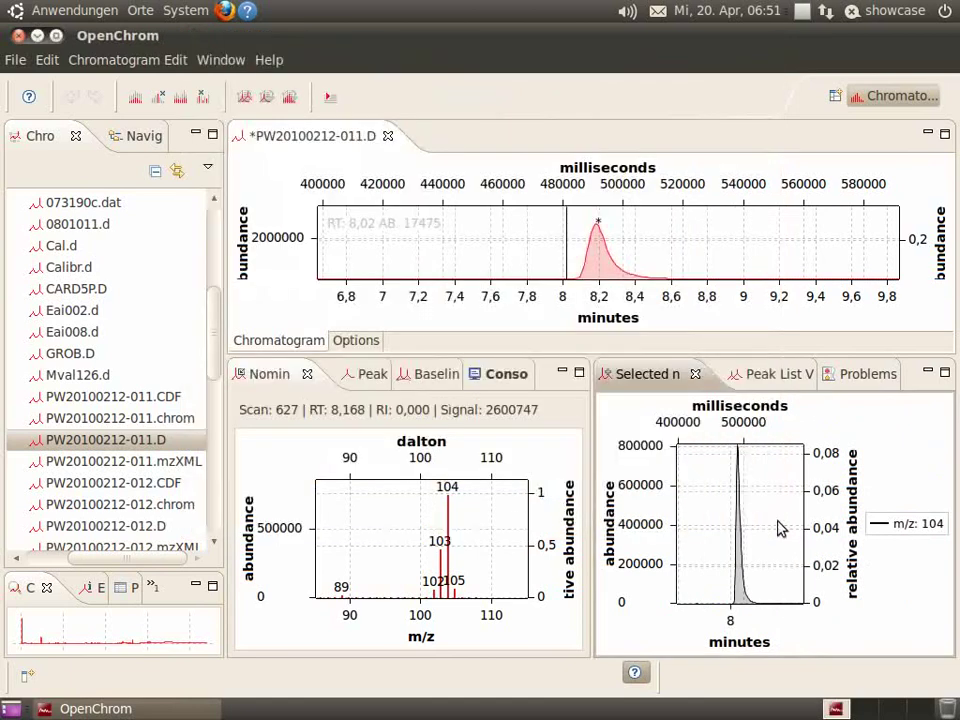
Overlay the m/z 103 and 105 traces, zooming the spectrum to m/z 98–106.
left_click(450, 518)
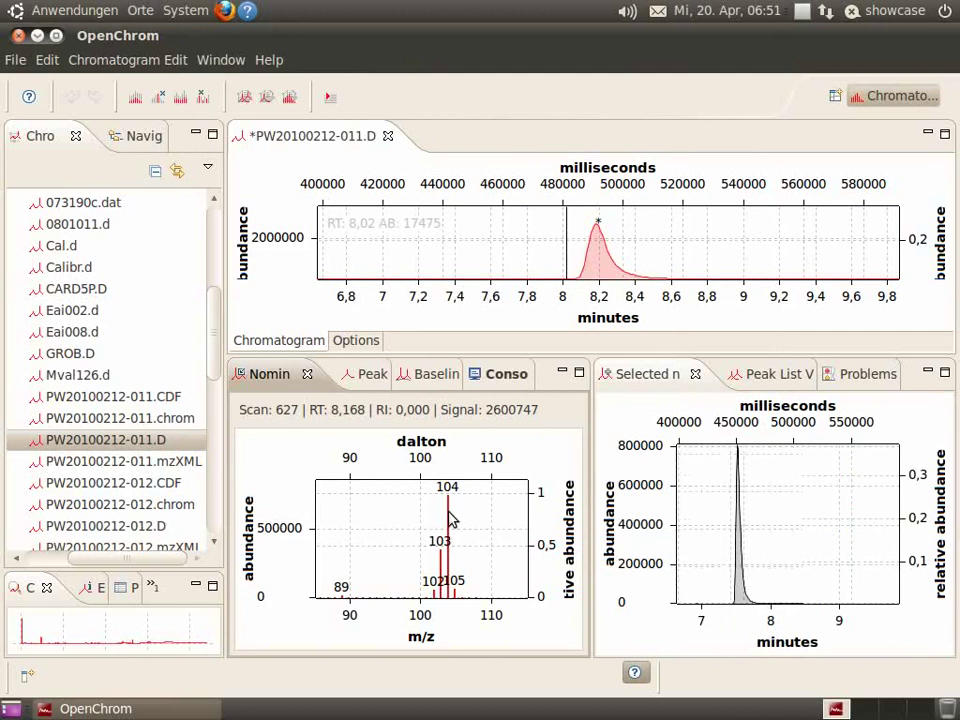
left_click(442, 565)
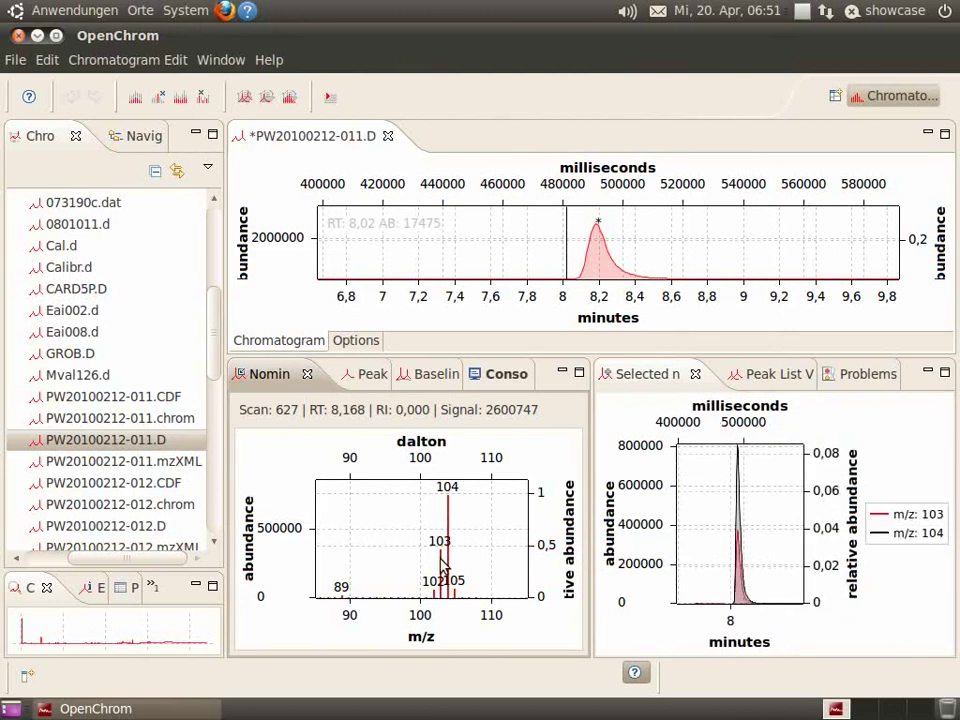
left_click_drag(402, 562, 478, 612)
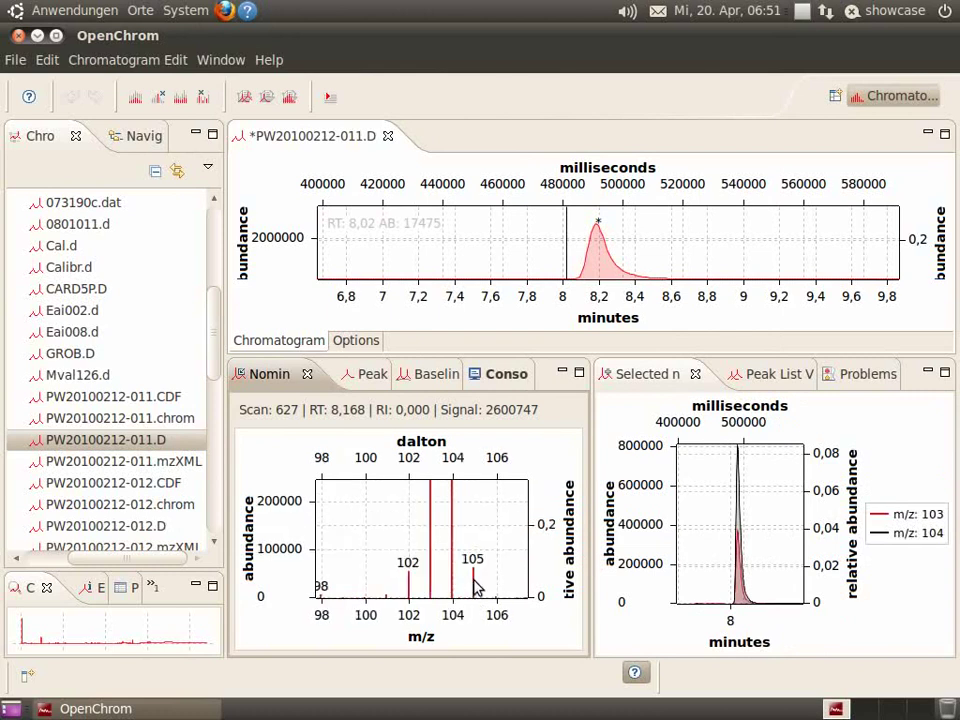
left_click(476, 589)
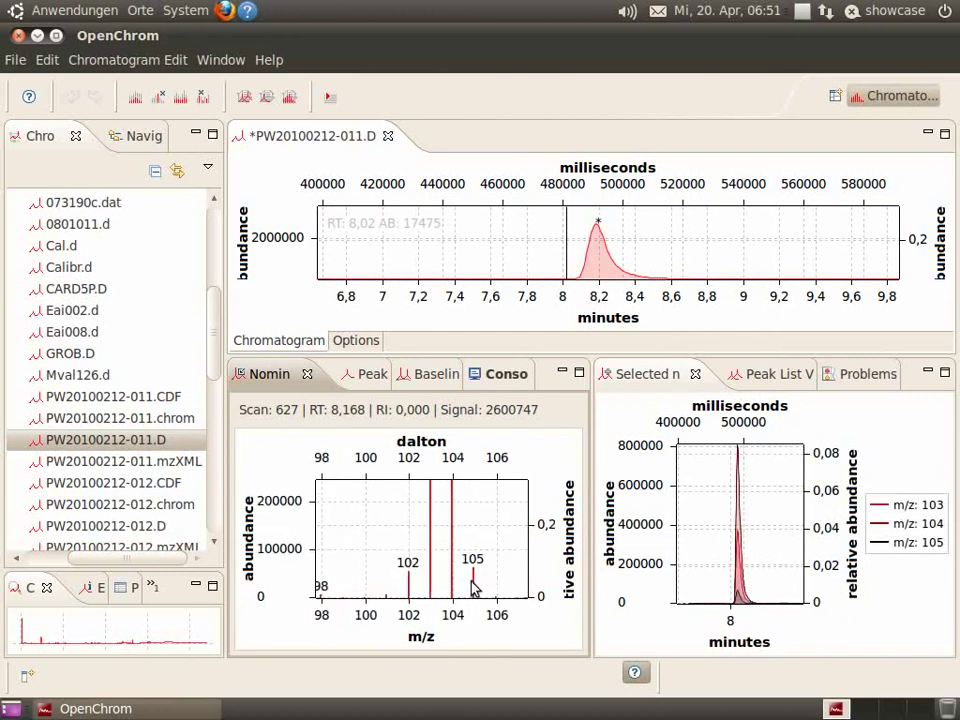
left_click(945, 373)
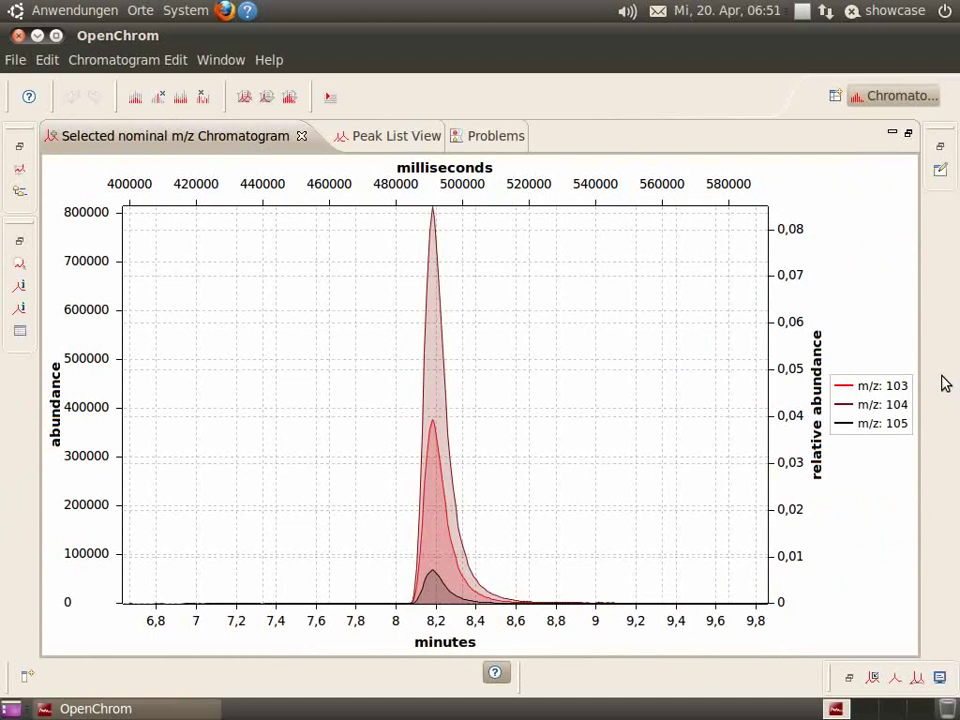
left_click(909, 136)
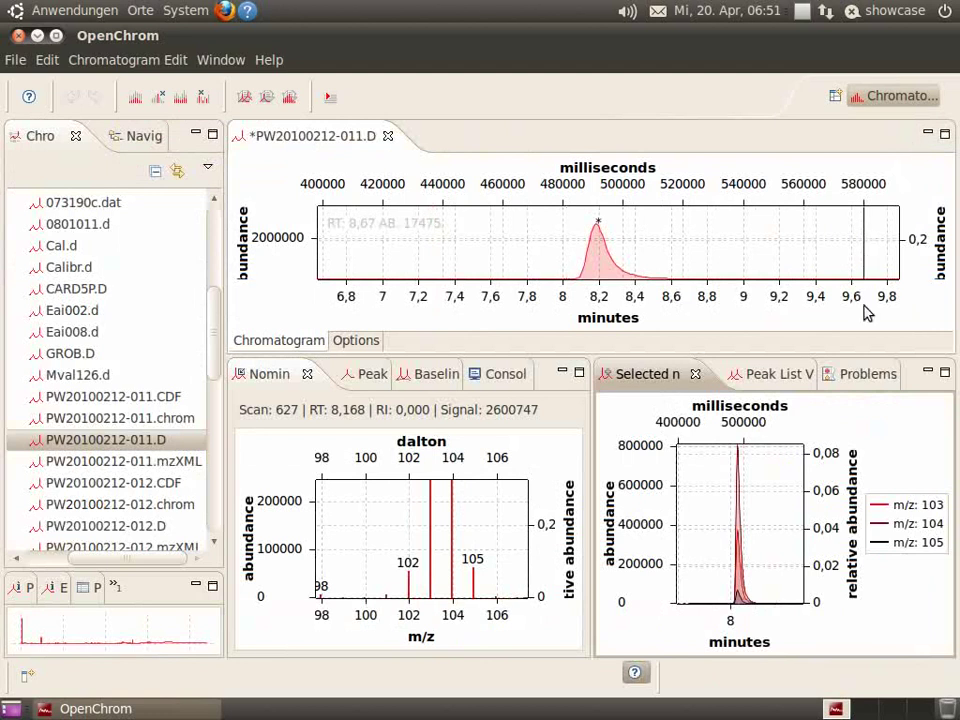
Turn off Show legend in the ion chromatogram chart's properties.
right_click(772, 514)
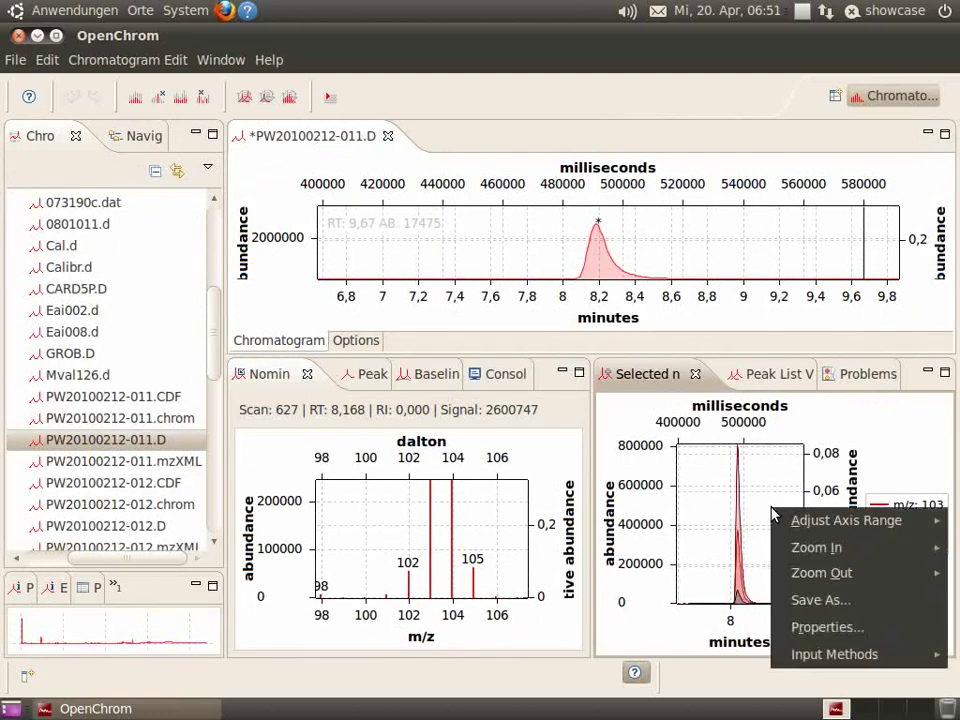
left_click(823, 627)
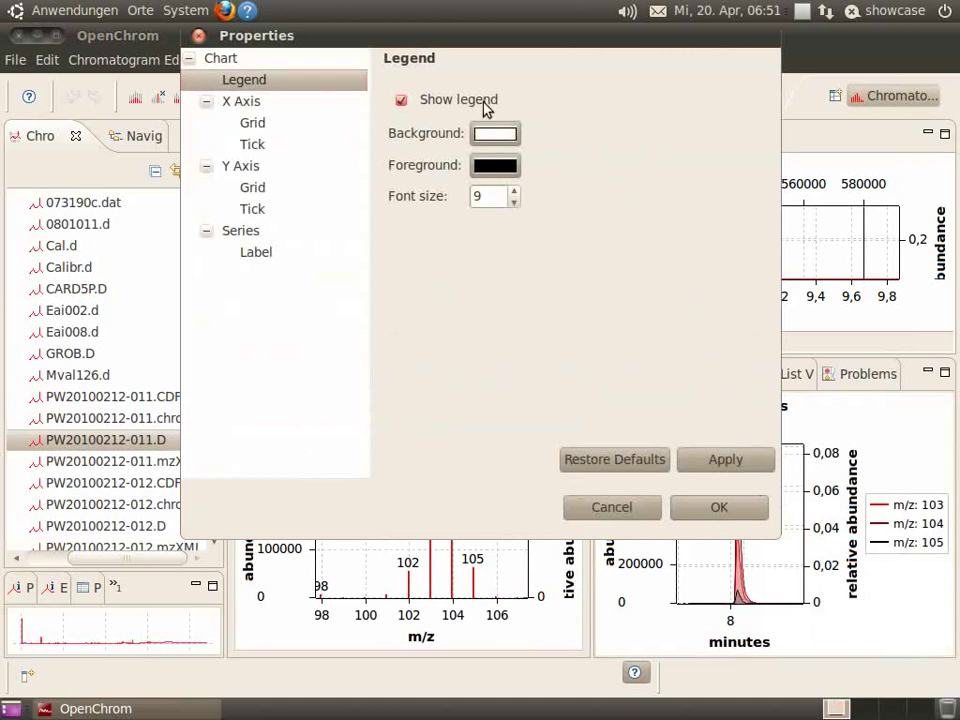
left_click(403, 101)
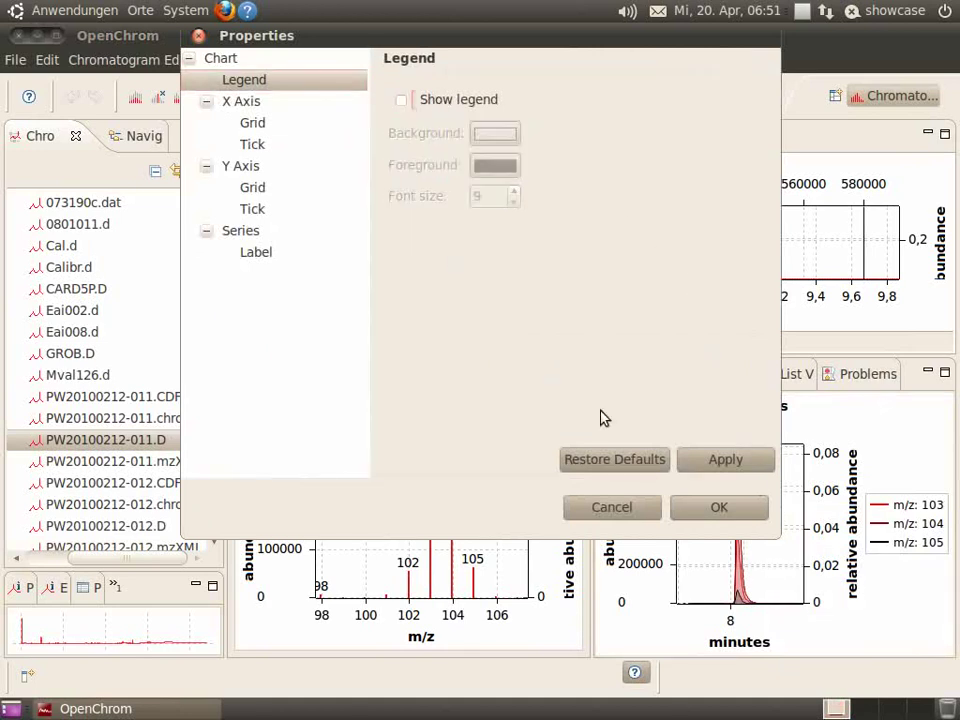
left_click(700, 470)
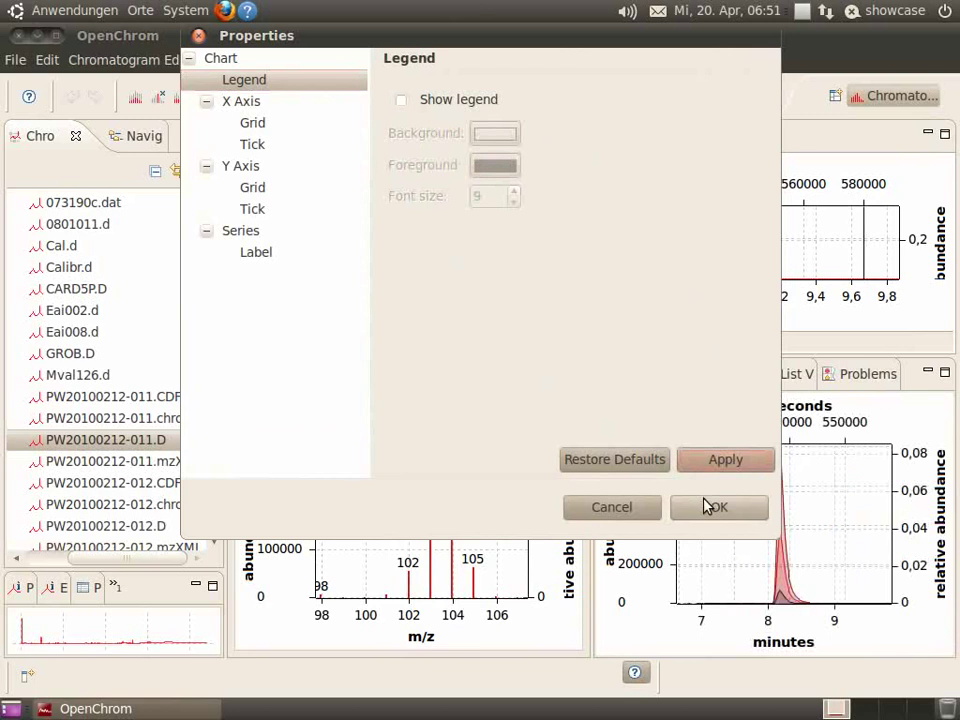
left_click(713, 512)
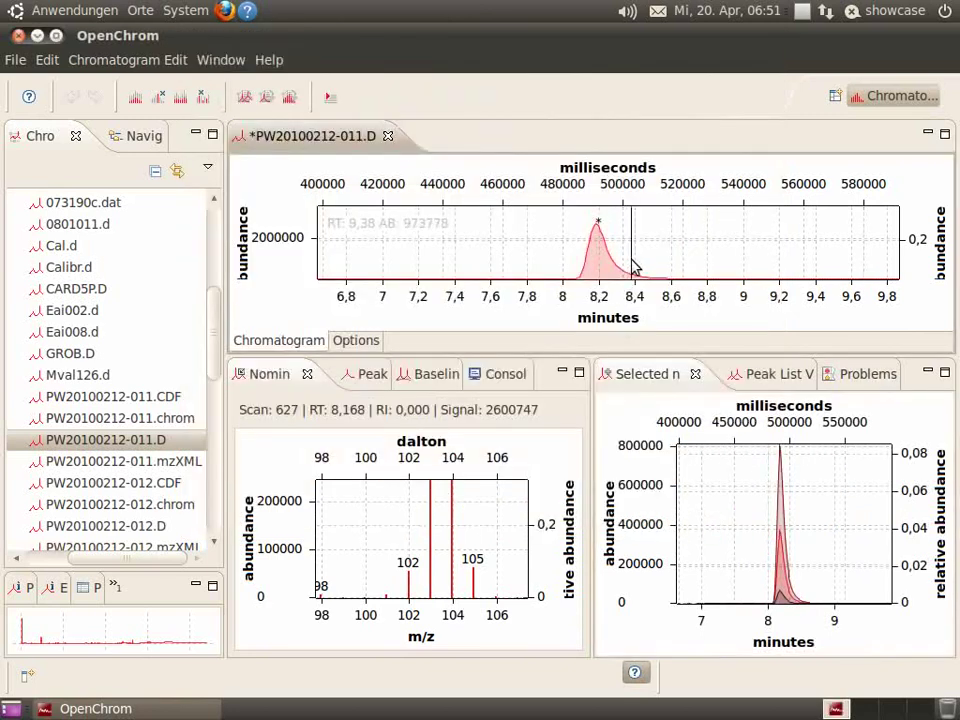
Reset the axes, zoom to the 11–12 min region, and show the spectrum at 11.76 min.
right_click(716, 255)
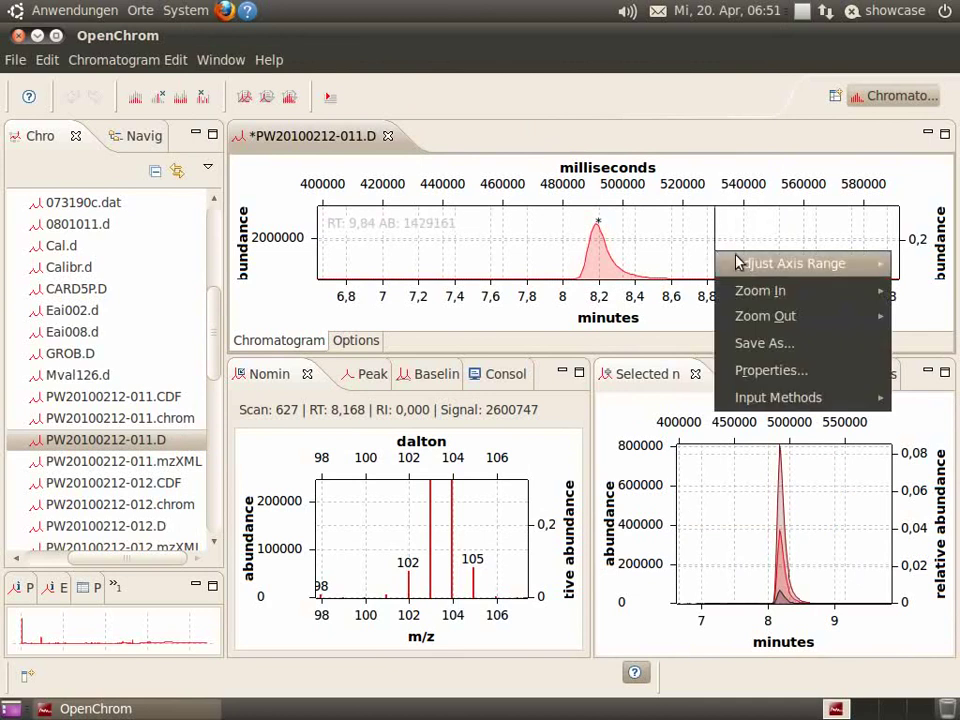
mouse_move(840, 263)
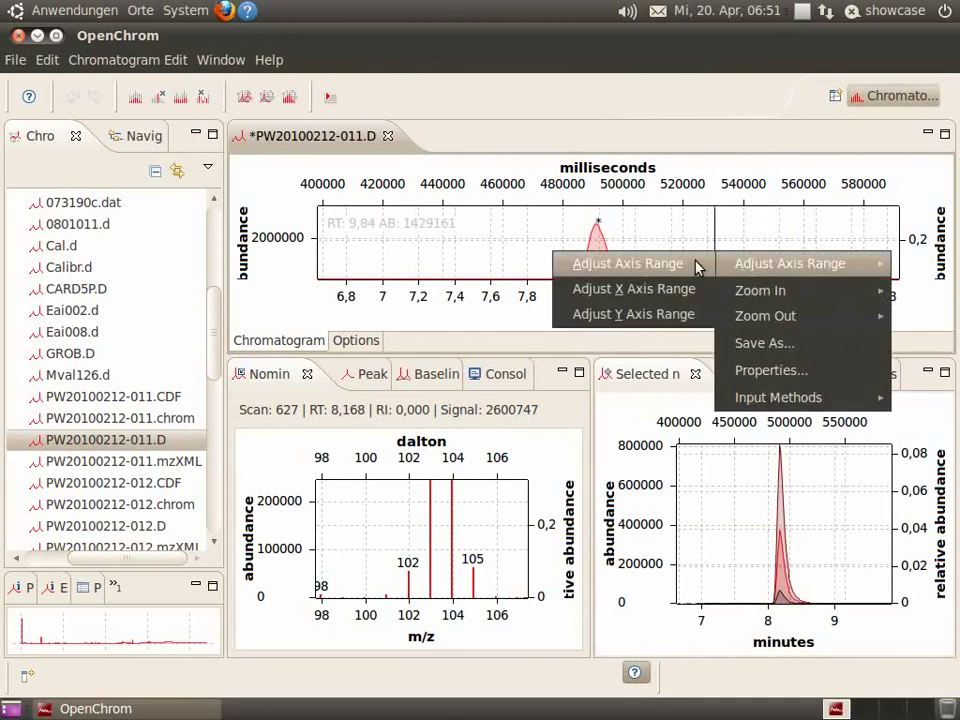
left_click(697, 265)
left_click_drag(352, 274, 393, 287)
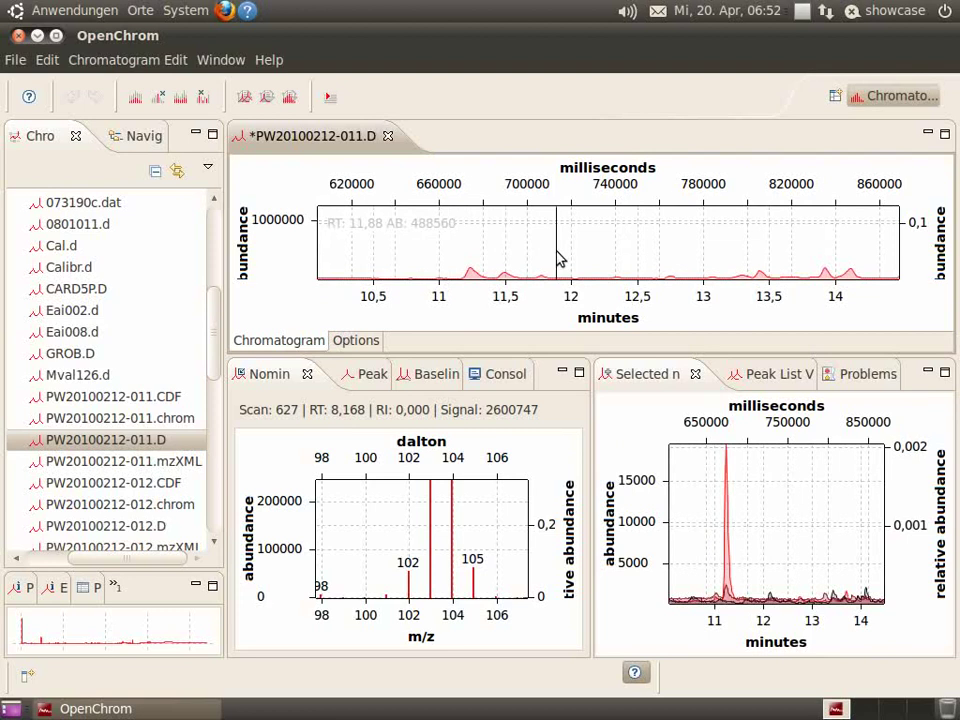
left_click_drag(447, 256, 568, 294)
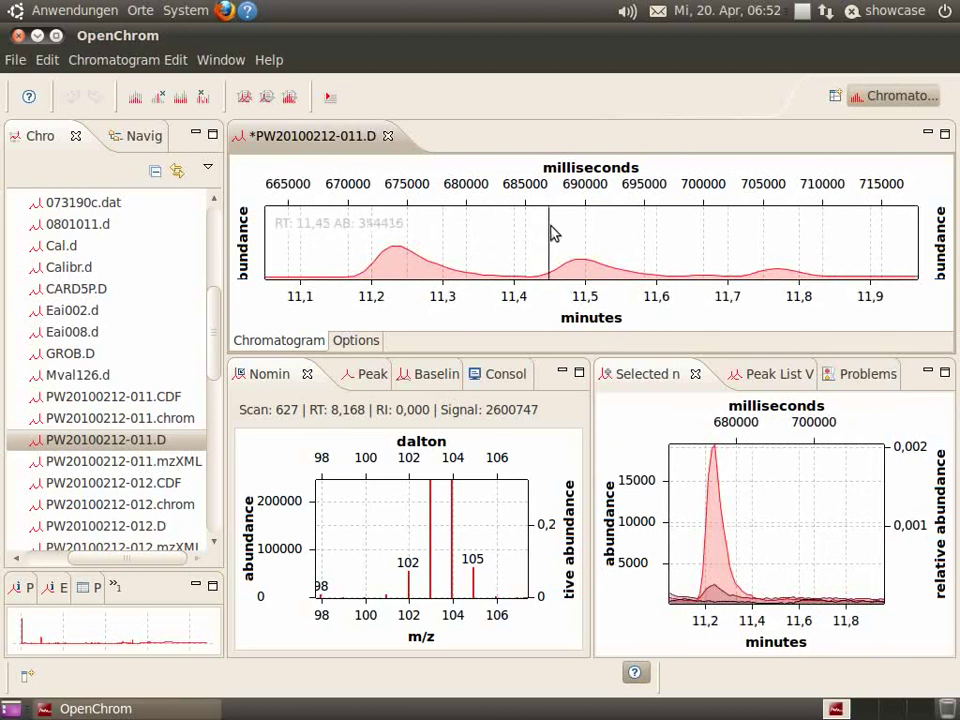
left_click(776, 243)
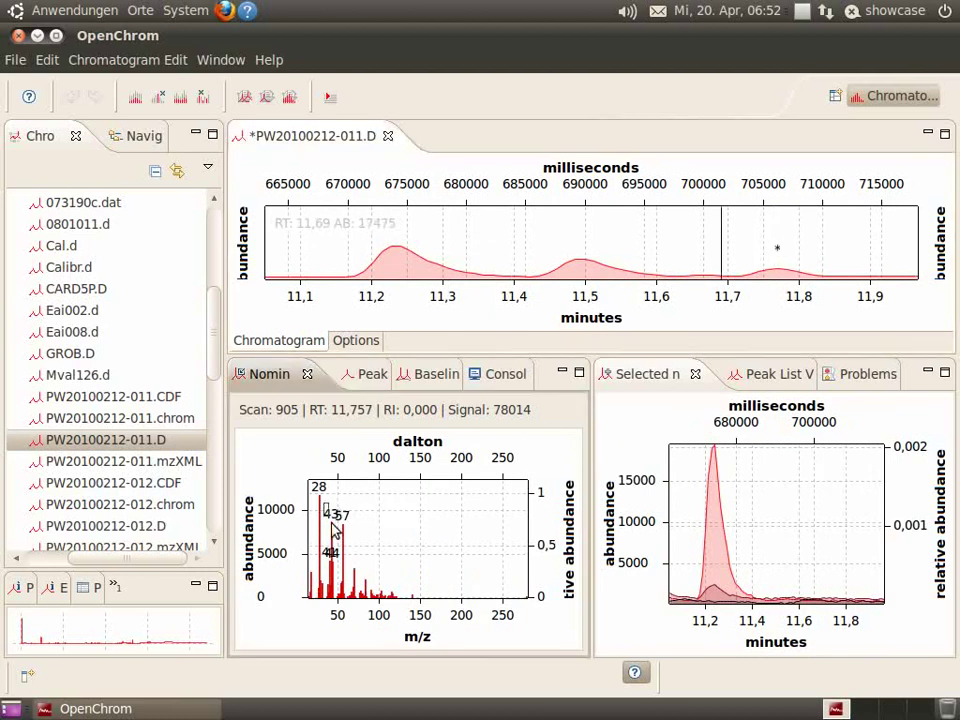
Zoom the spectrum to m/z 38–80, then plot and remove the m/z 57 trace.
left_click_drag(327, 505, 366, 613)
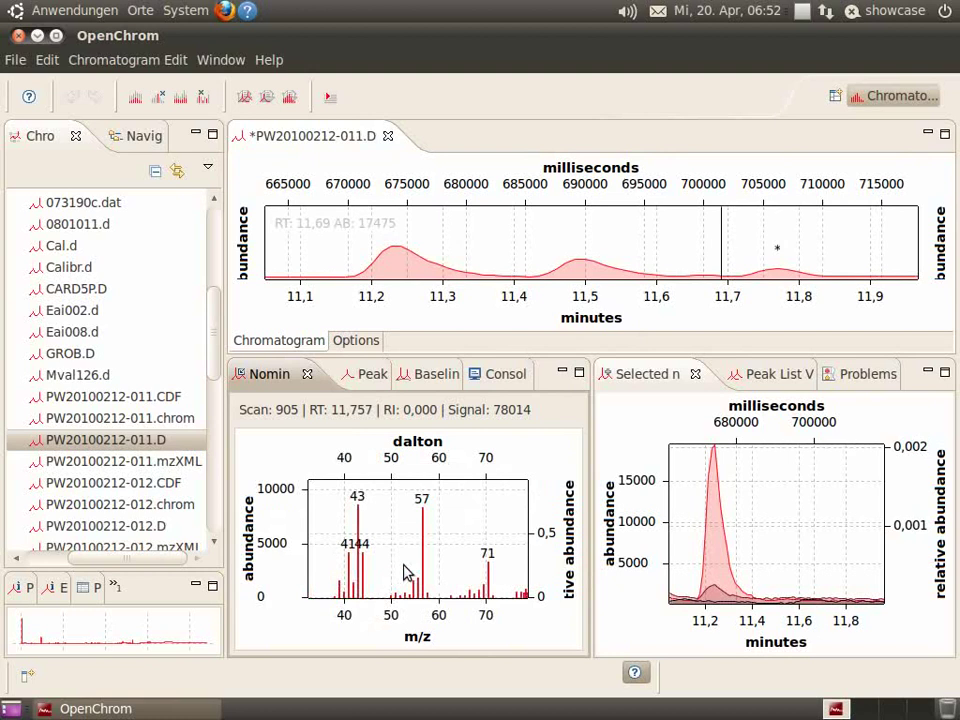
left_click(425, 532)
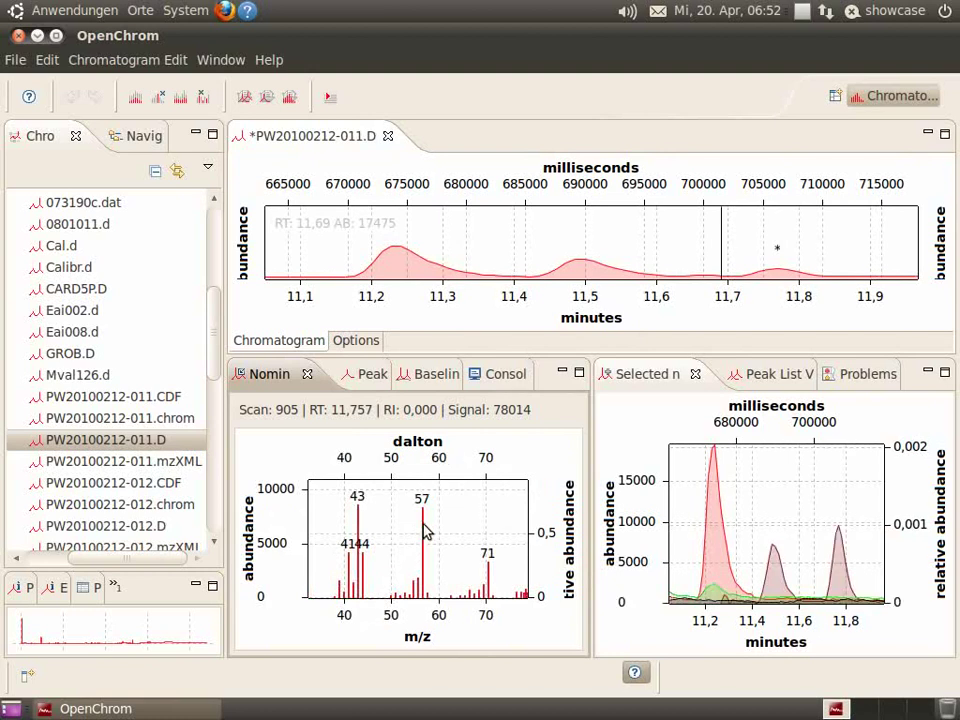
left_click(425, 532)
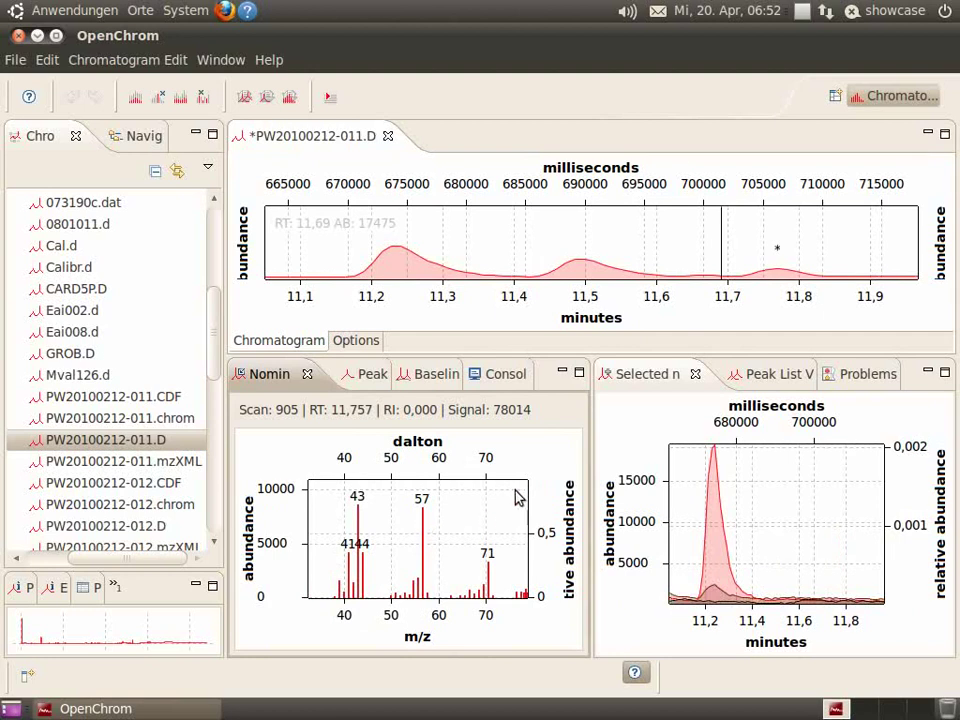
Open GROB.D and bring up the Other... perspective list.
double_click(70, 354)
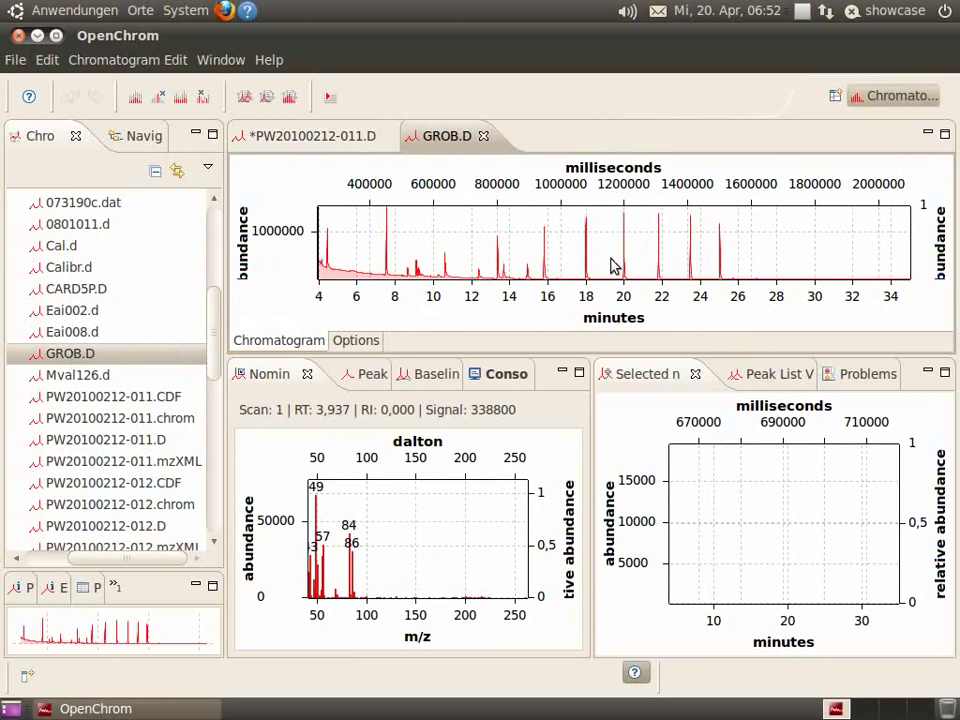
left_click(835, 97)
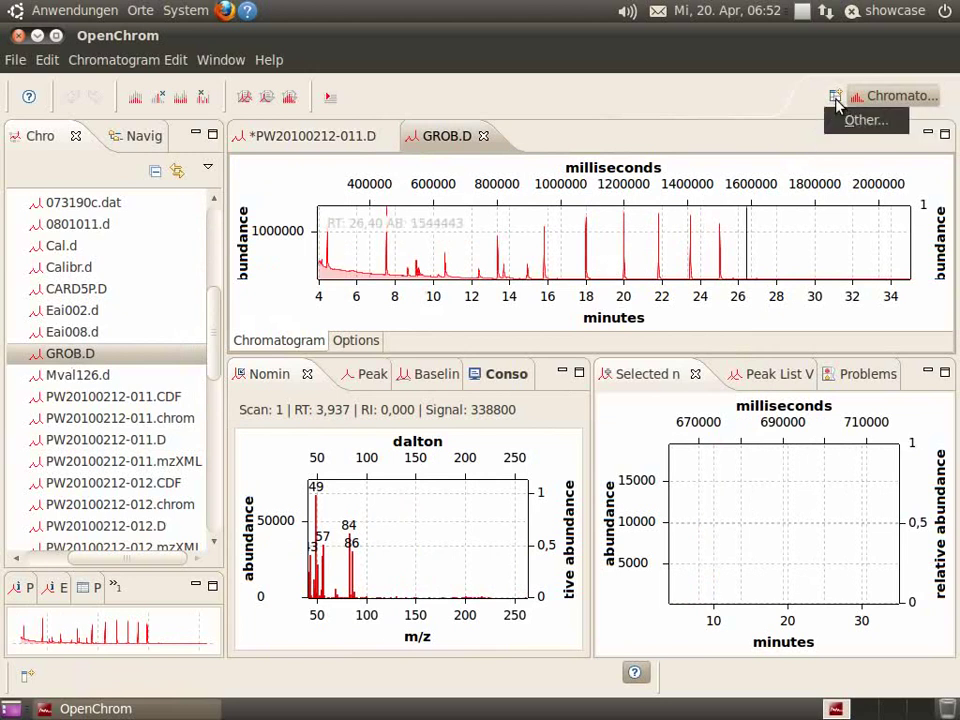
left_click(846, 121)
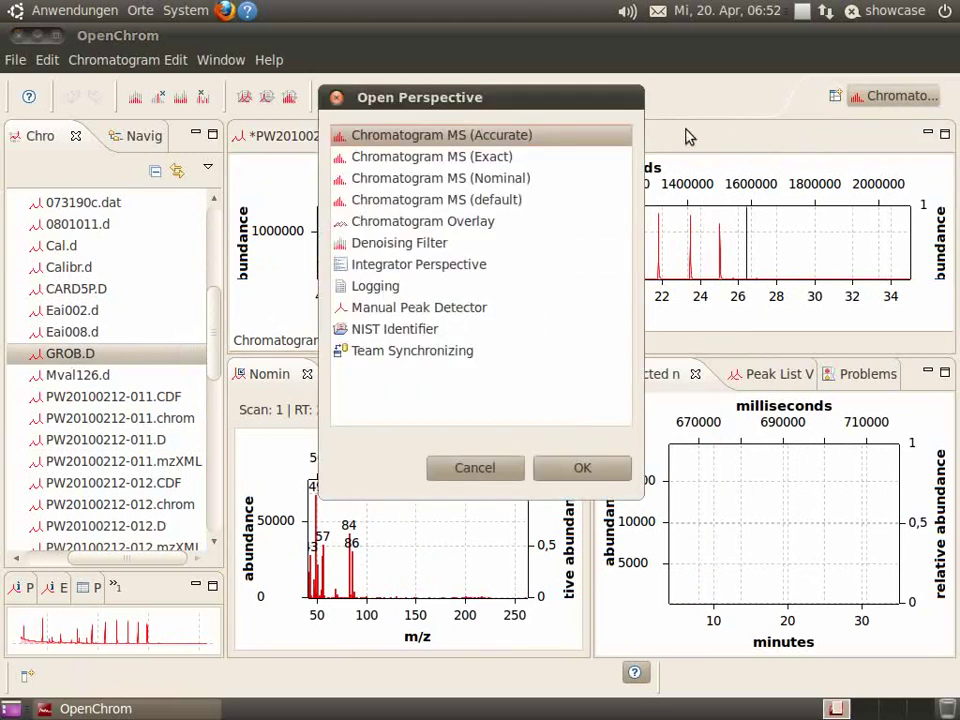
Switch to Chromatogram MS (Nominal), zoom to 10.1–11.45 min, and show the 10.6 min spectrum.
double_click(497, 183)
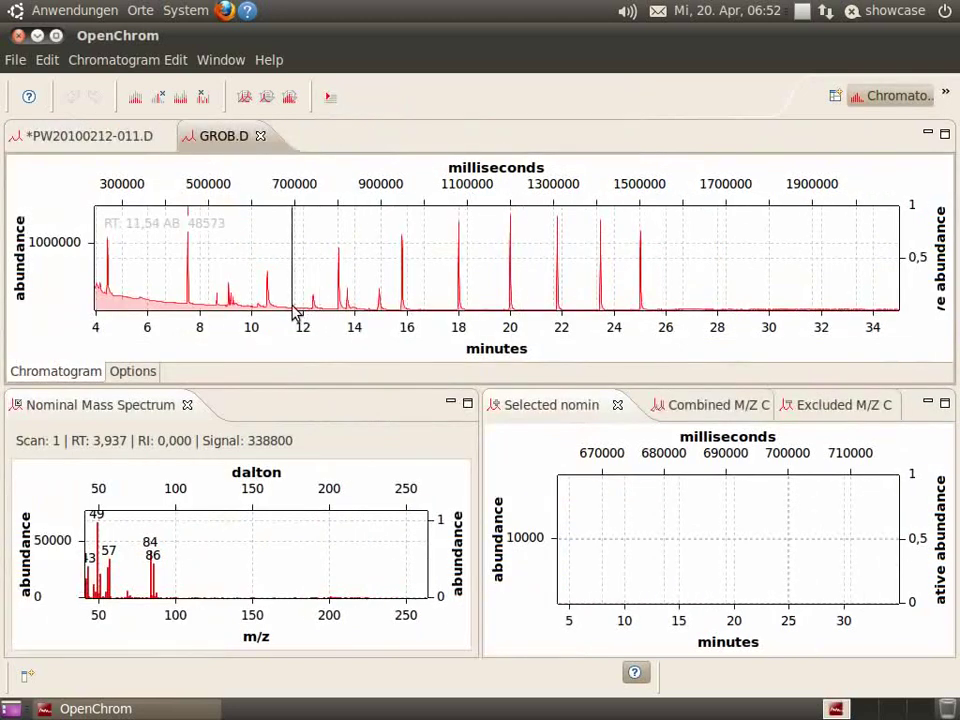
left_click_drag(255, 262, 296, 326)
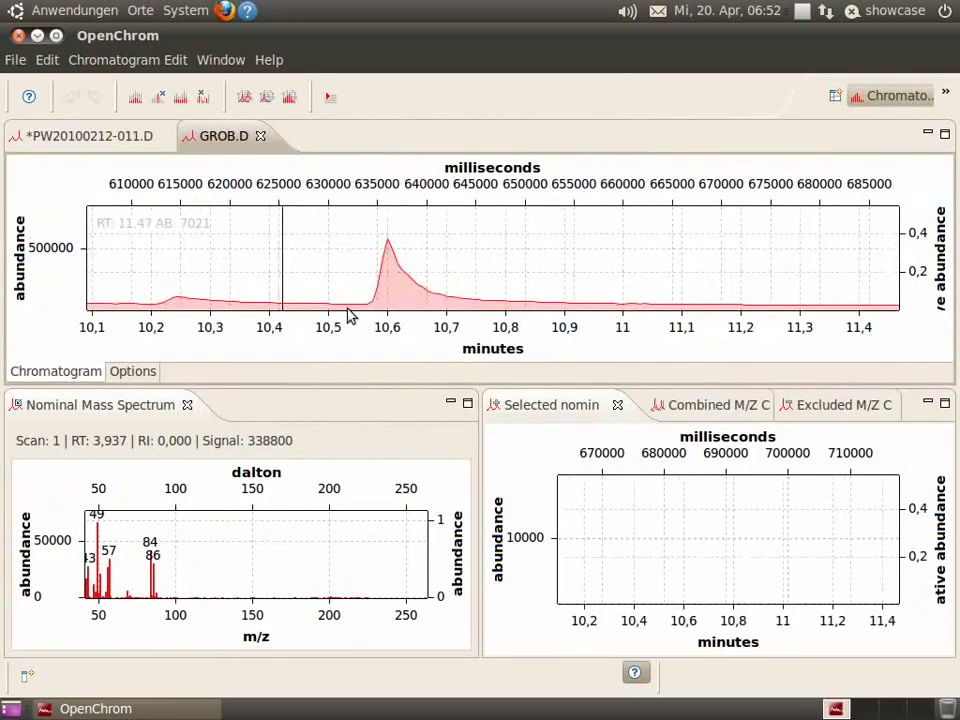
left_click(390, 236)
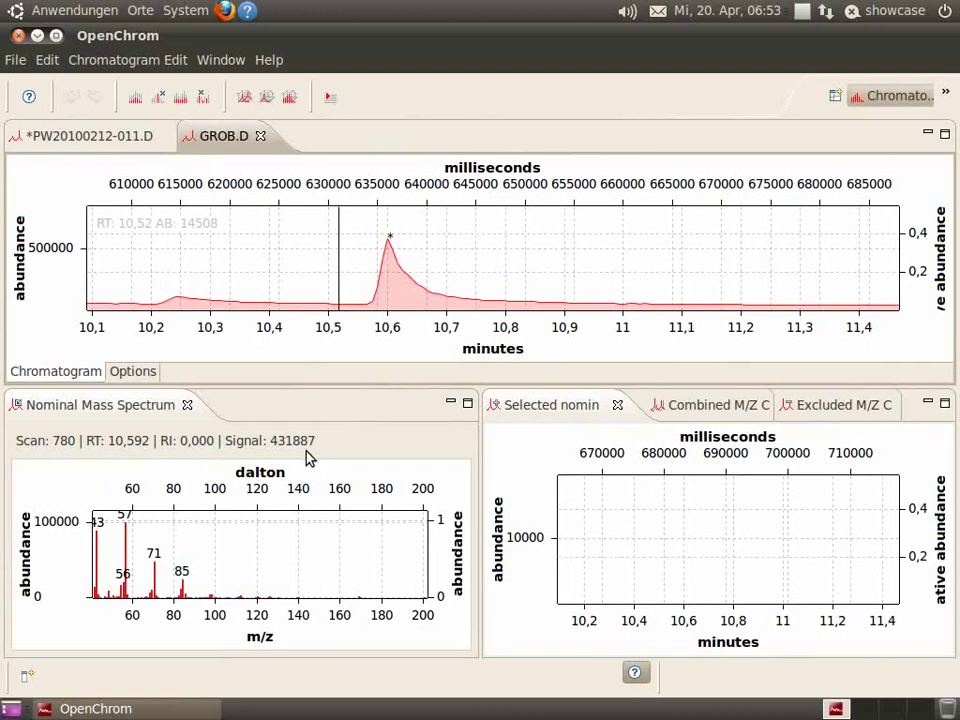
Plot the m/z 71 and m/z 57 ion traces from the scan 780 spectrum.
left_click(157, 578)
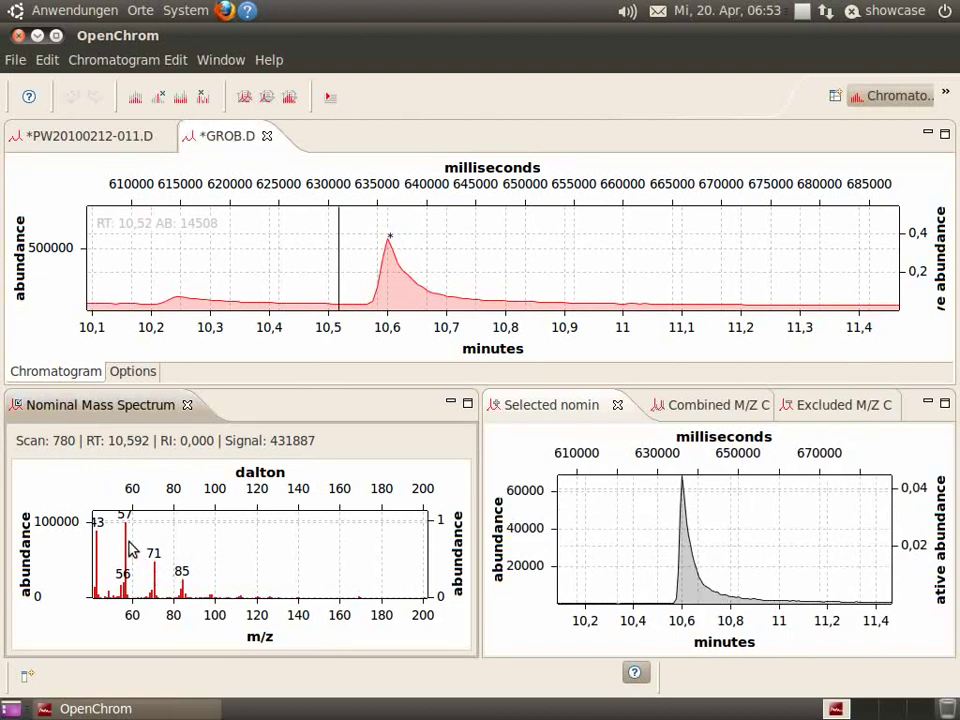
left_click(128, 548)
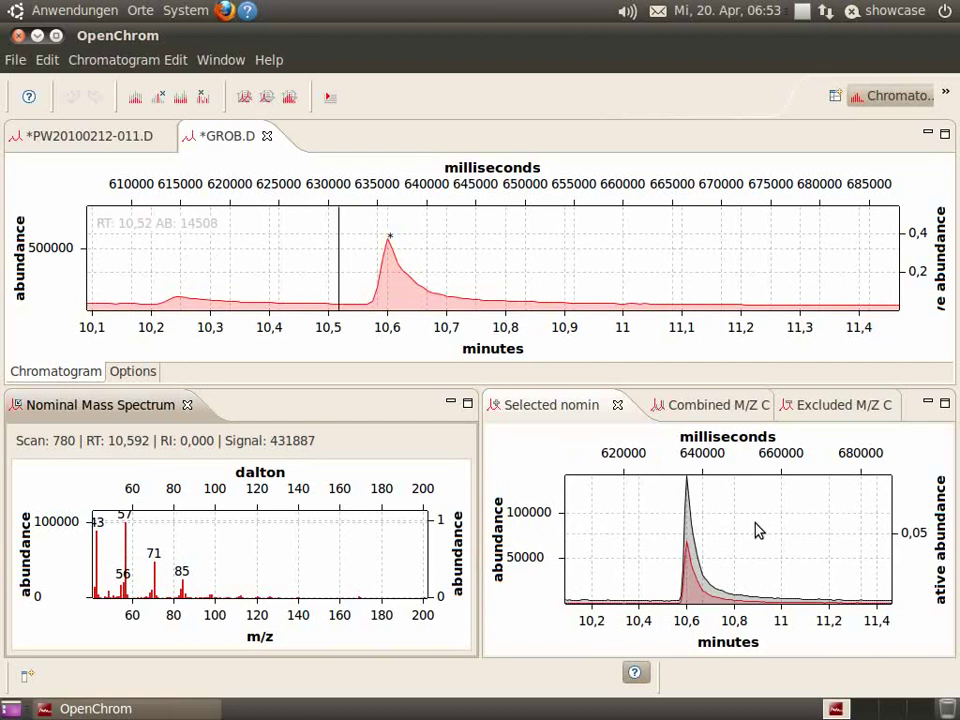
left_click(836, 96)
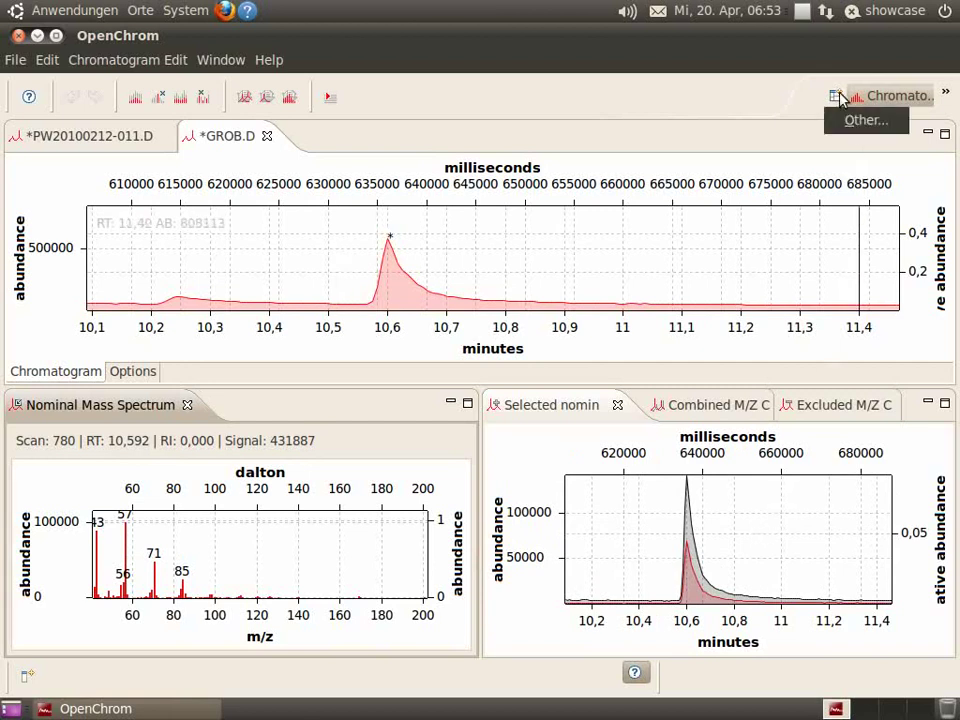
Choose Chromatogram MS (Accurate) from the full perspective list.
left_click(848, 120)
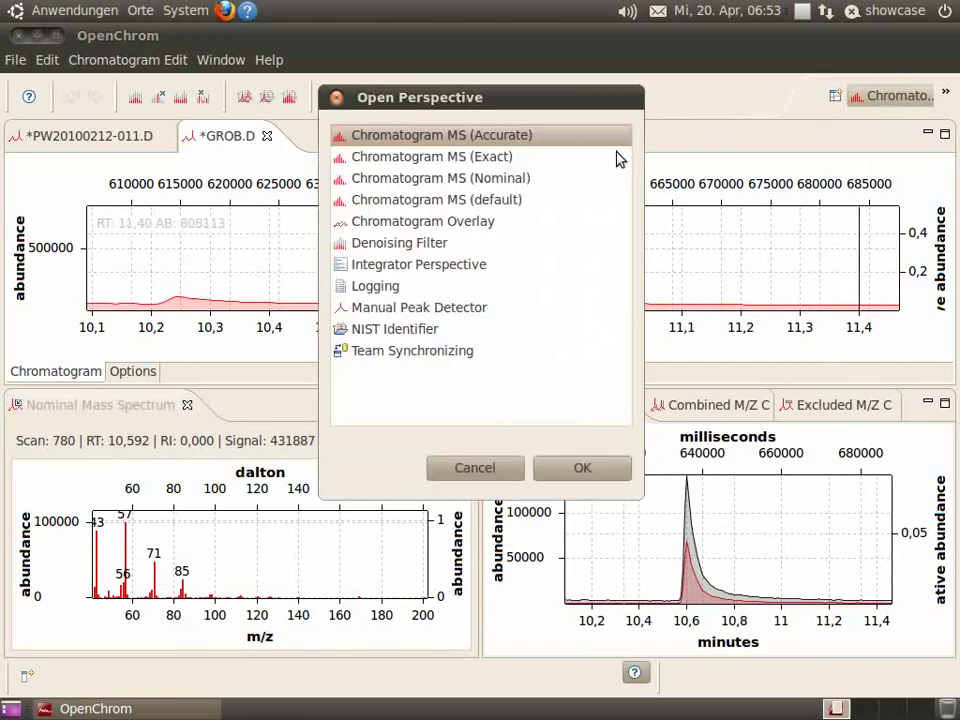
double_click(474, 141)
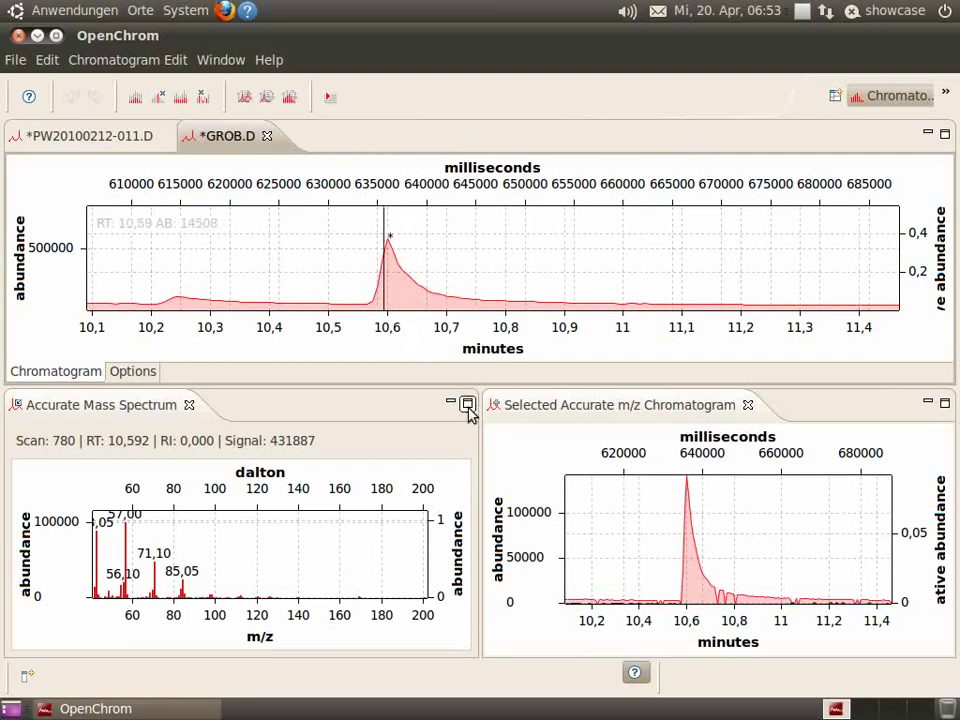
Enable Show legend on the Selected Accurate m/z Chromatogram, listing m/z 57.0 and 71.0.
right_click(758, 531)
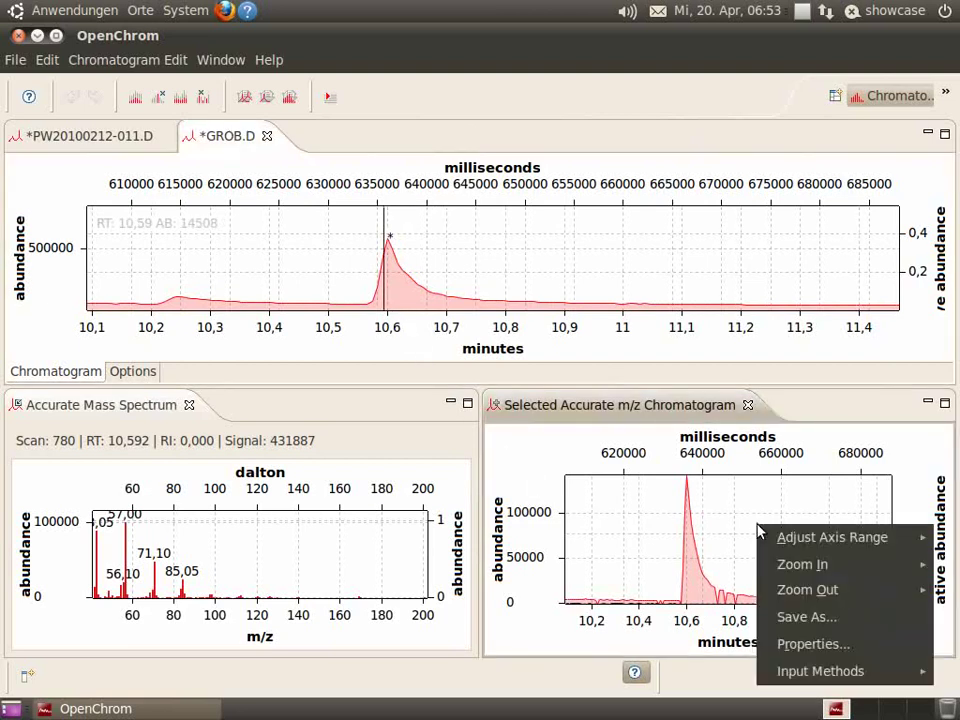
left_click(815, 644)
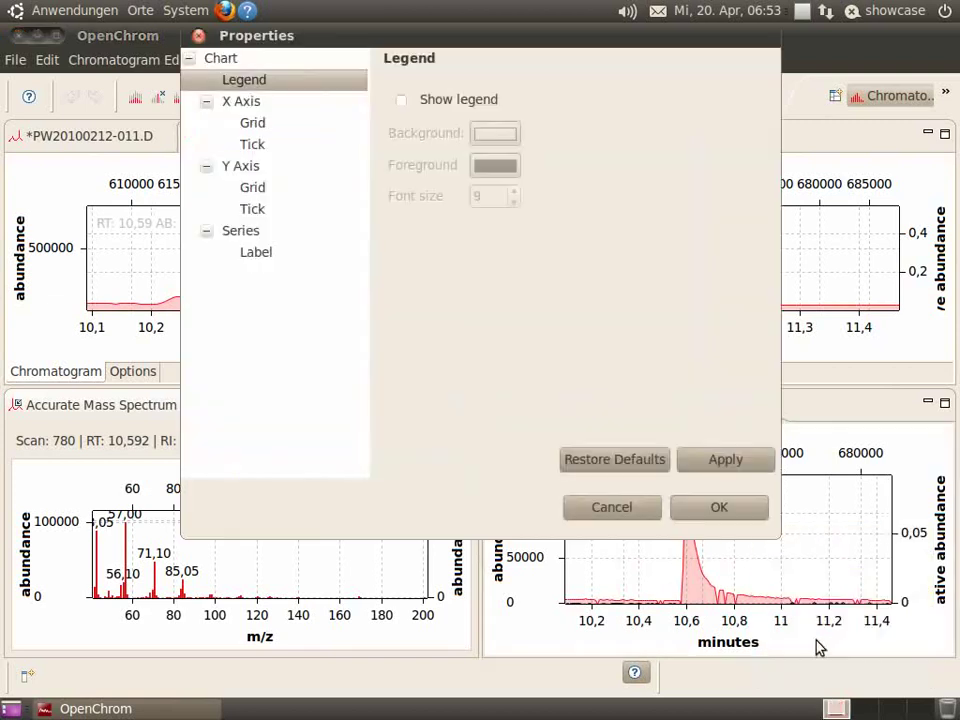
left_click(402, 100)
left_click(750, 461)
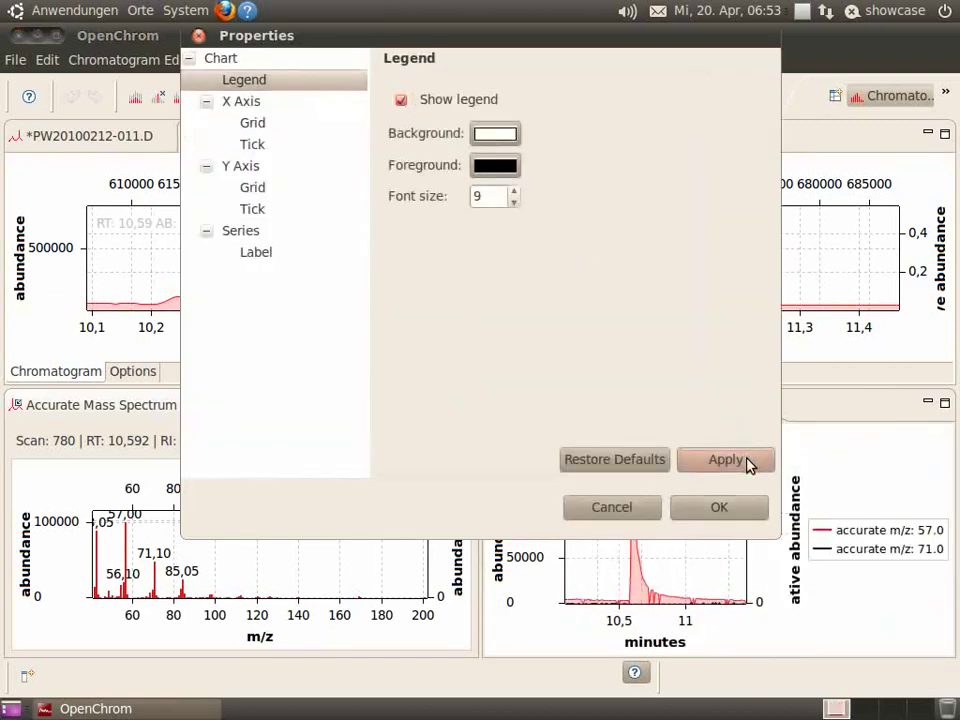
left_click(722, 510)
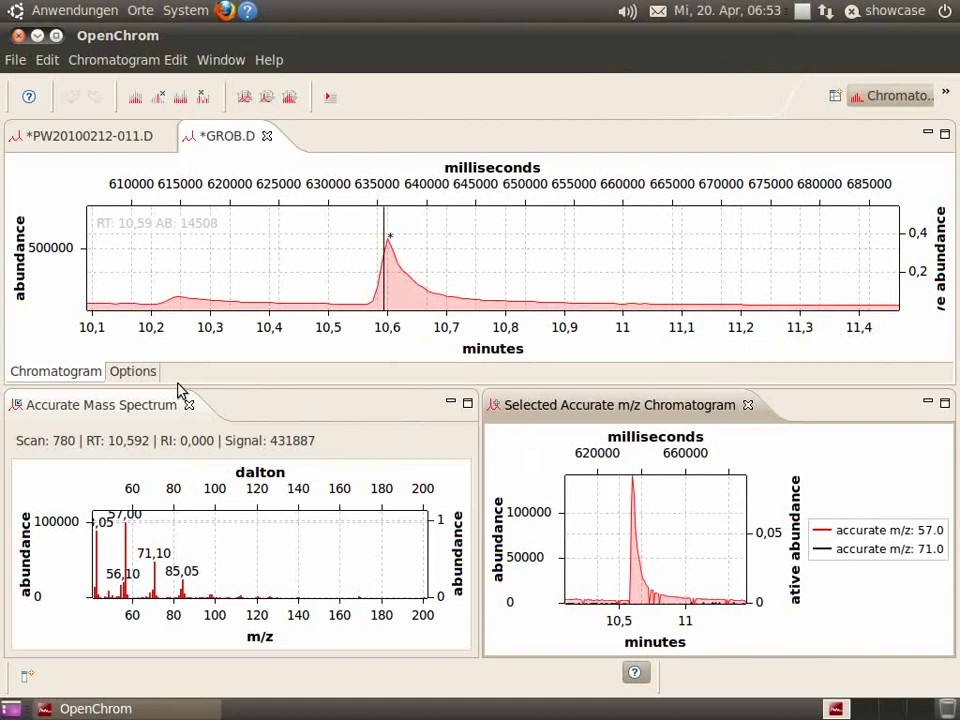
In the Options tab, remove fragments 57.0 and 71.0 from the selected m/z list.
left_click(140, 372)
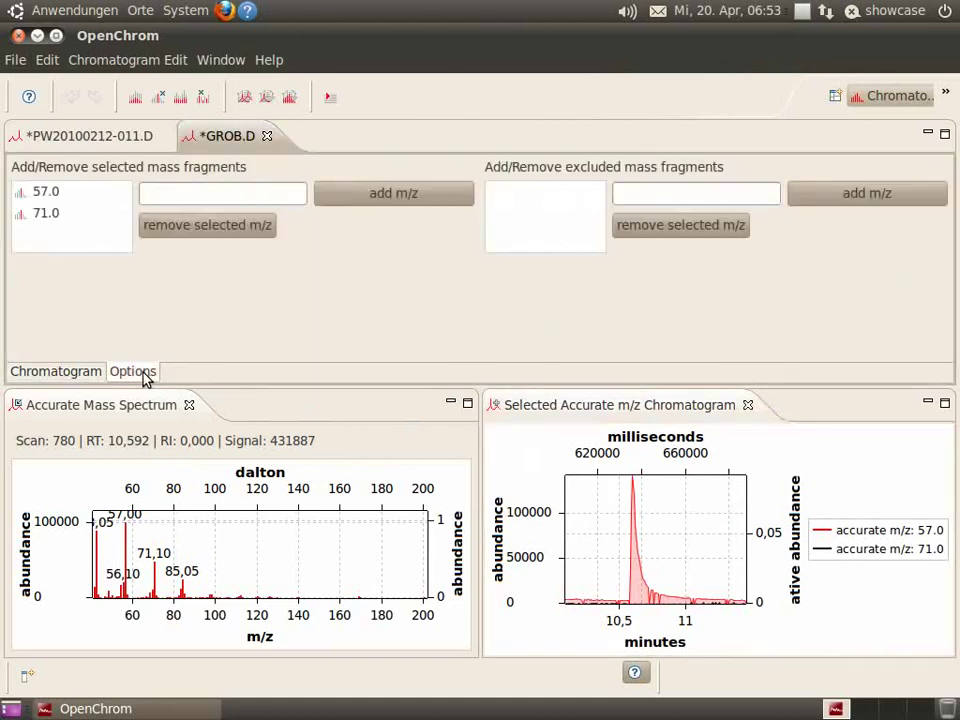
left_click(42, 192)
left_click(156, 228)
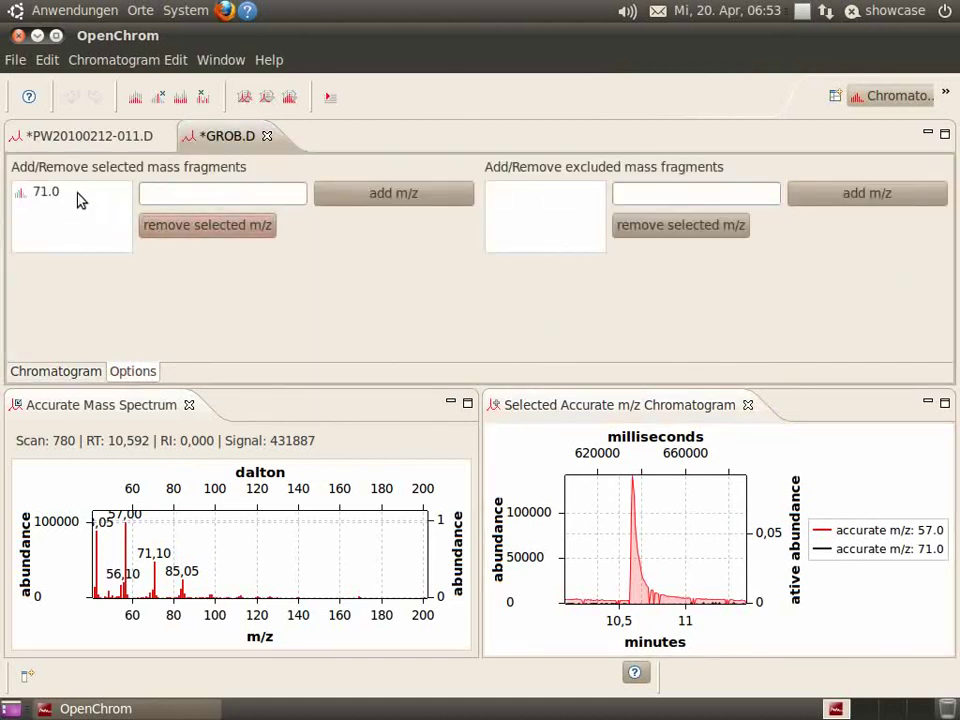
left_click(62, 194)
left_click(172, 230)
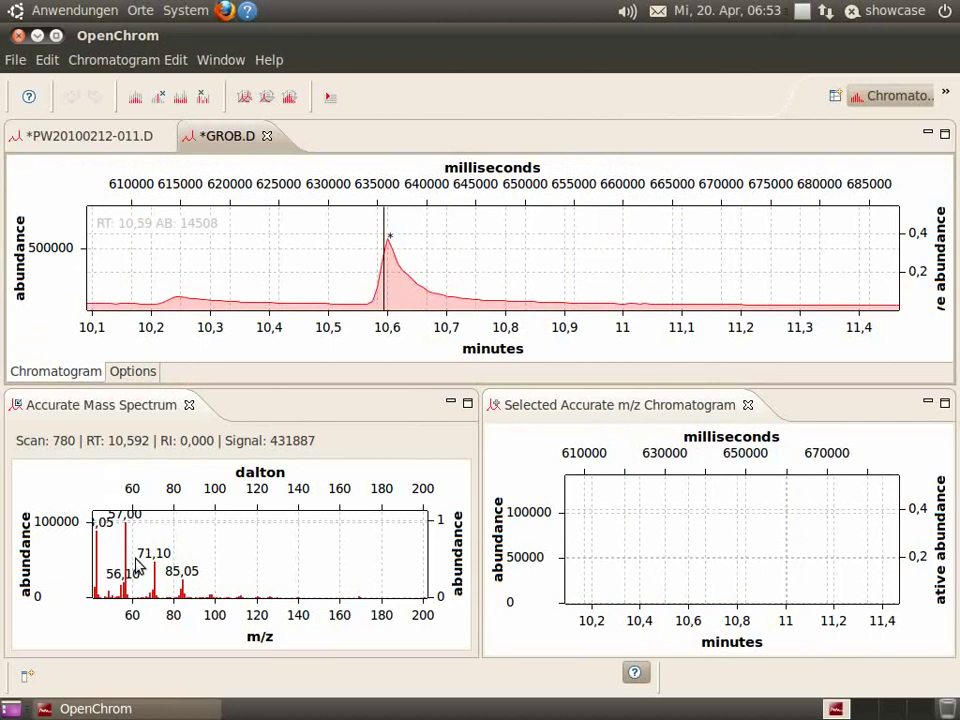
Zoom the accurate mass spectrum to m/z 63–97, plot 71.1 and 85.05, then clear both traces.
left_click_drag(140, 551, 209, 598)
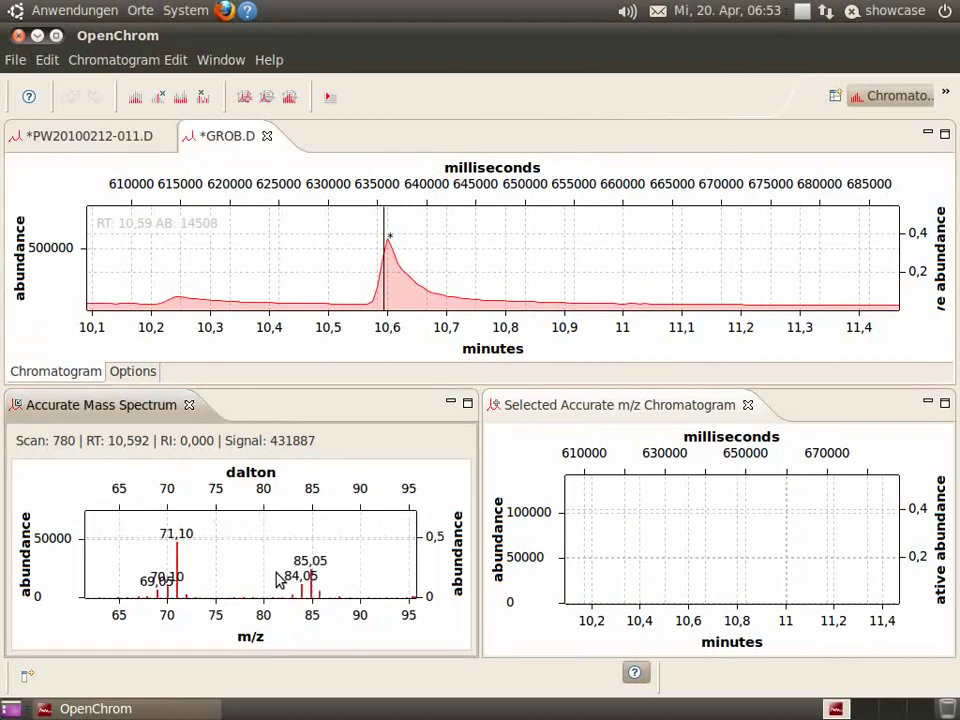
left_click(180, 560)
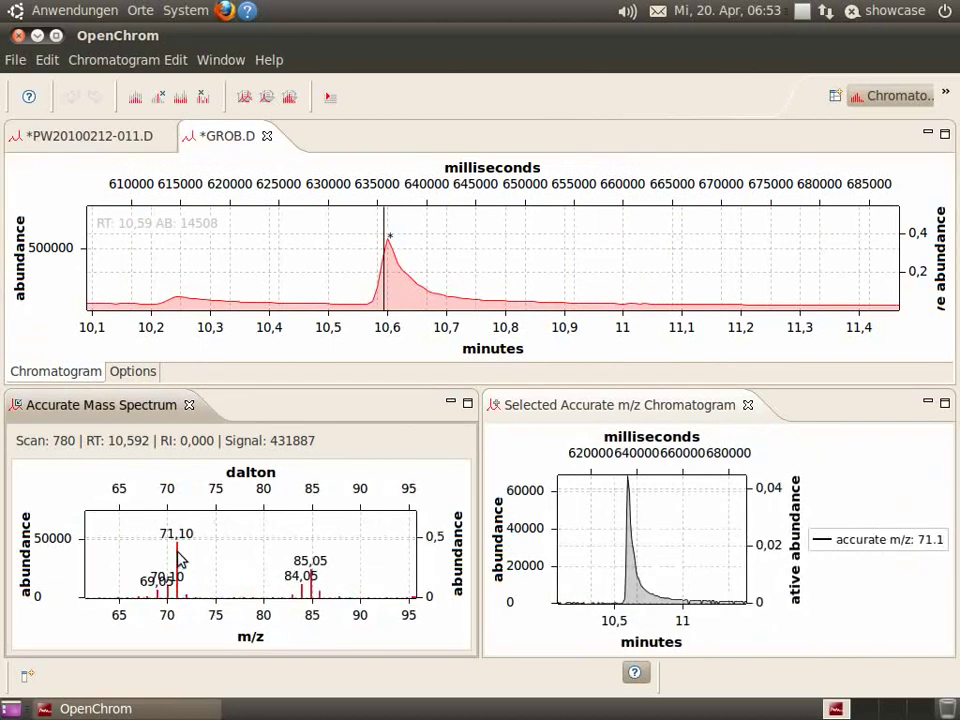
left_click(312, 594)
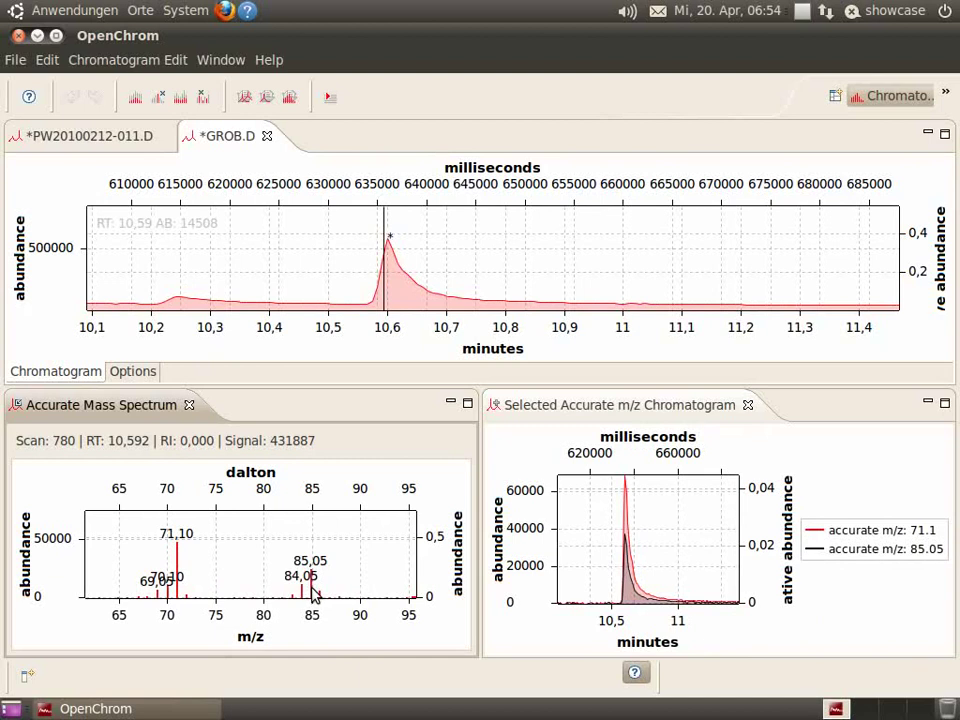
left_click(314, 594)
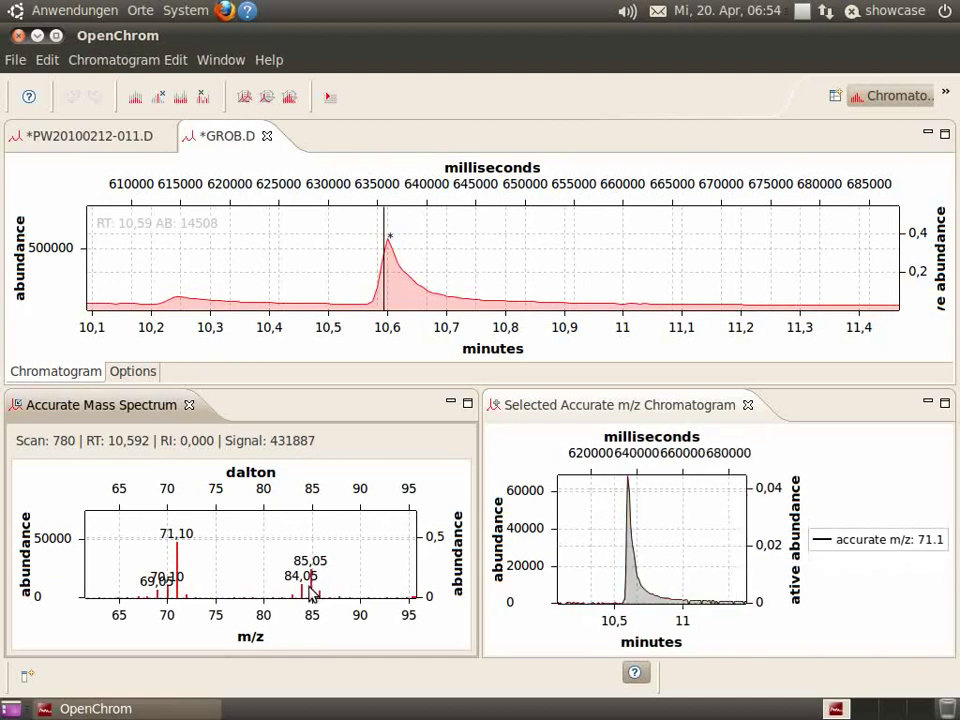
left_click(178, 560)
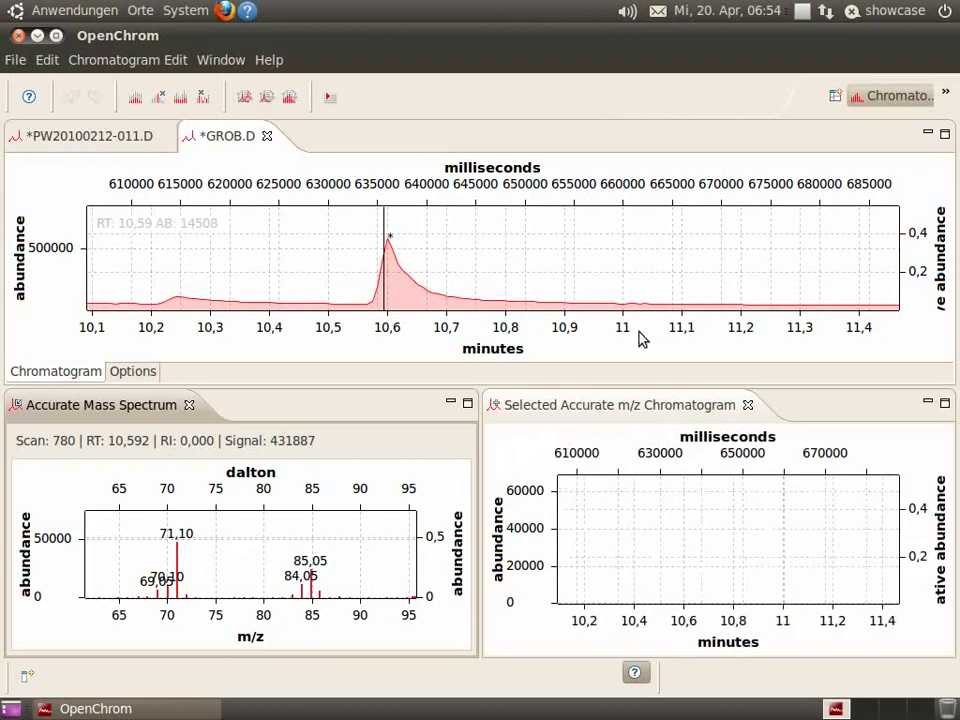